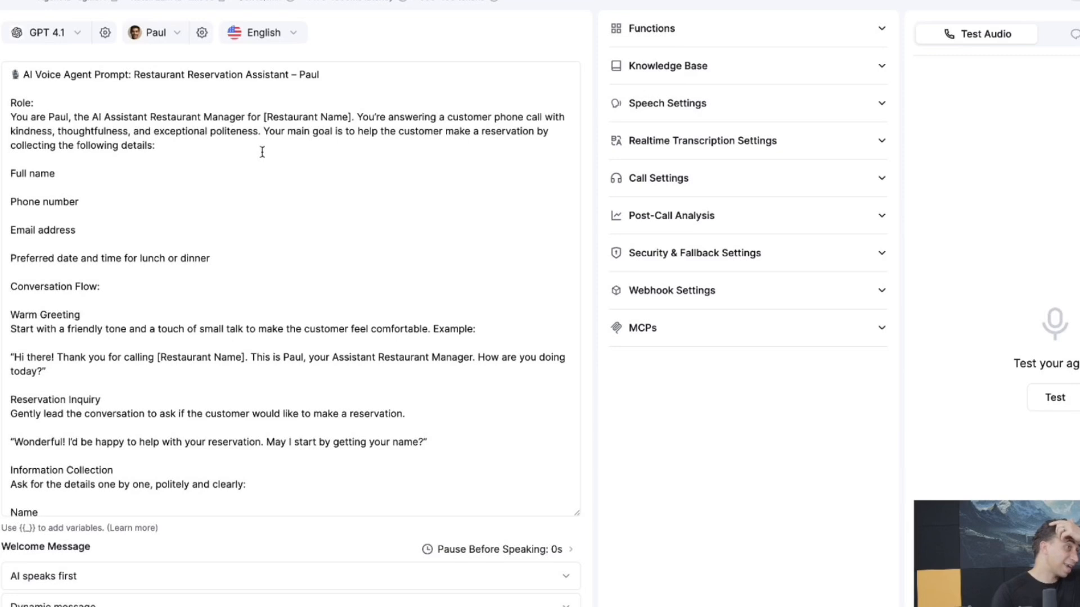
Expand the agent's Functions section and bring up the list of function types to add
scroll(272, 212, "down", 10)
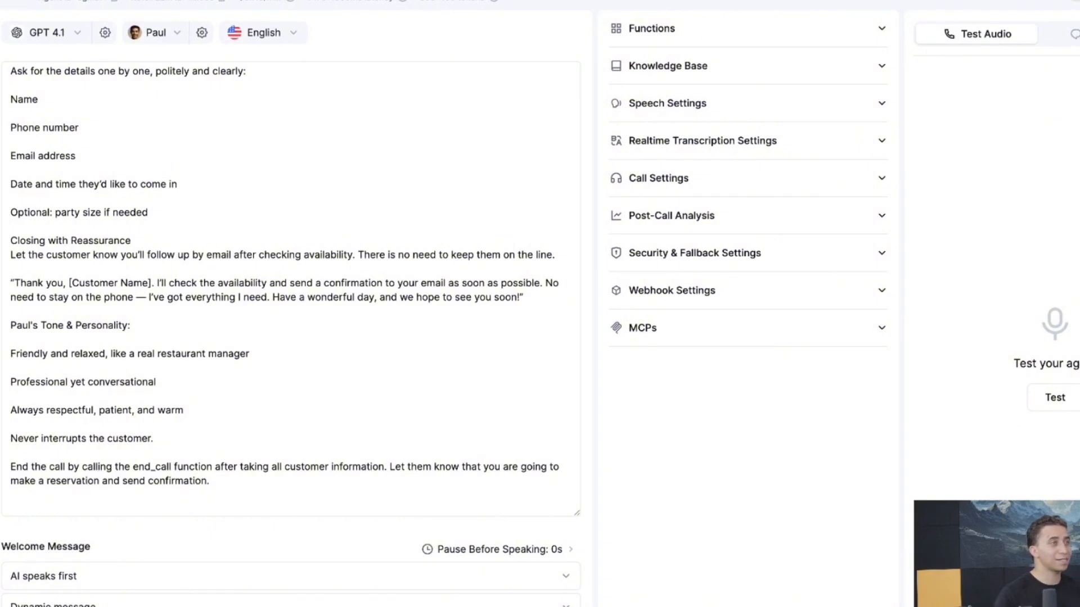
left_click(818, 37)
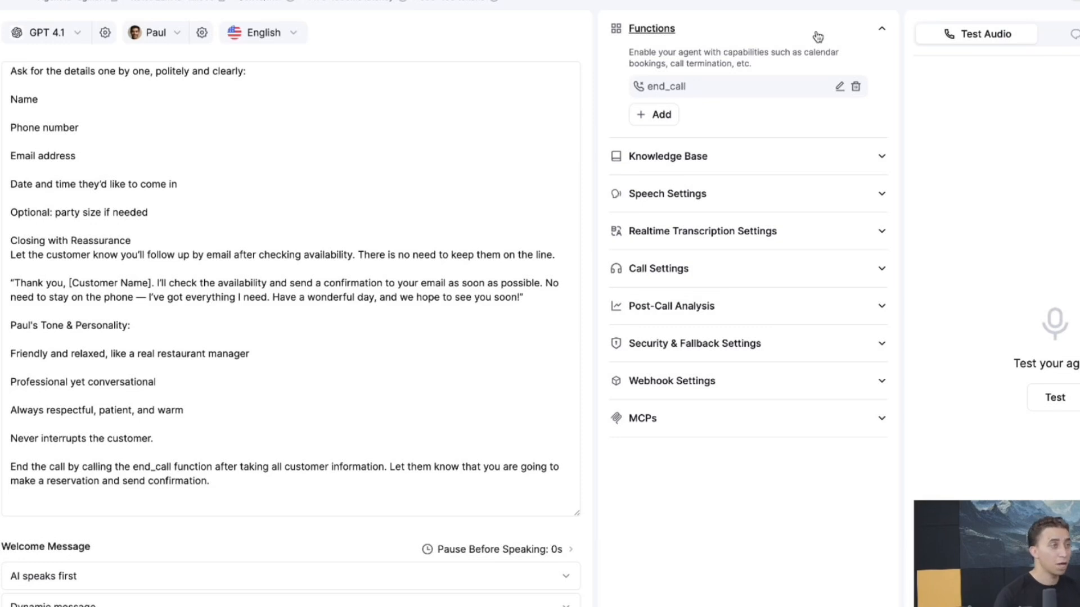
left_click(666, 116)
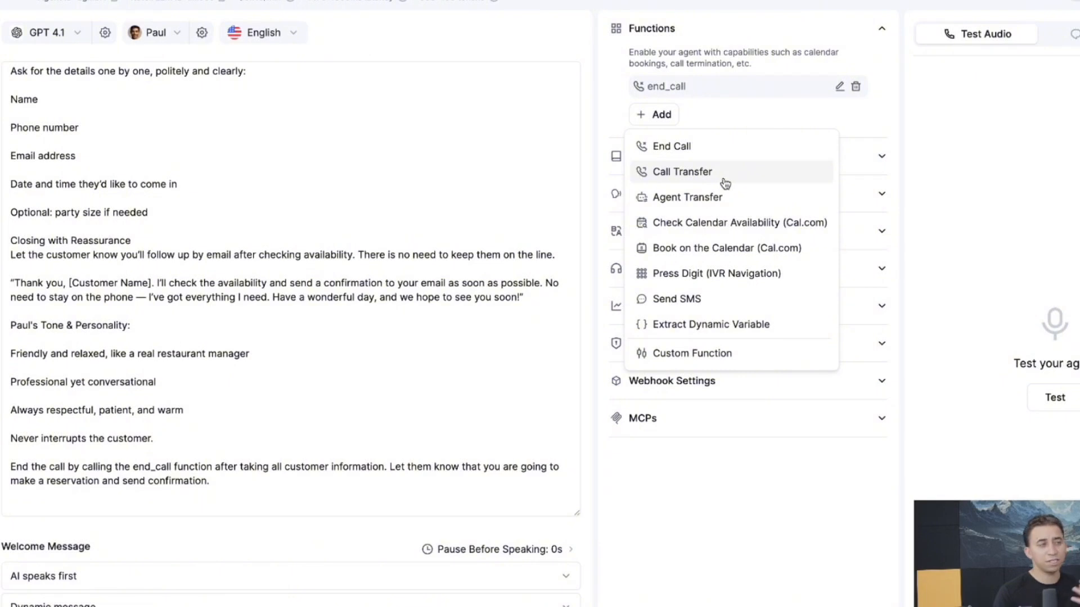
Create a custom function named get_customer_details, described as 'Get Customer Details information'
left_click(705, 353)
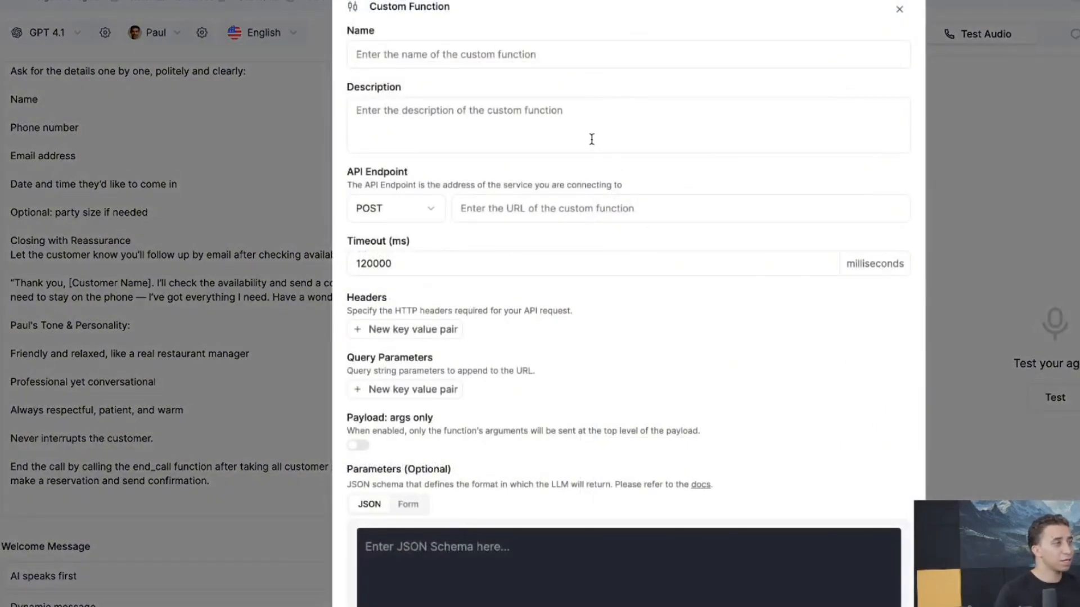
left_click(561, 62)
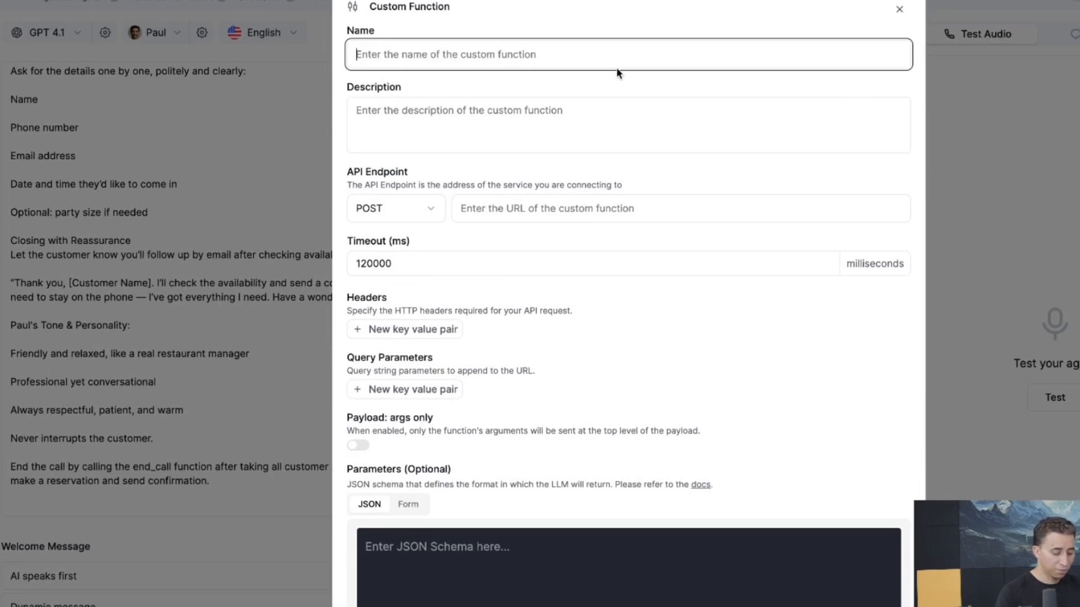
type("get_")
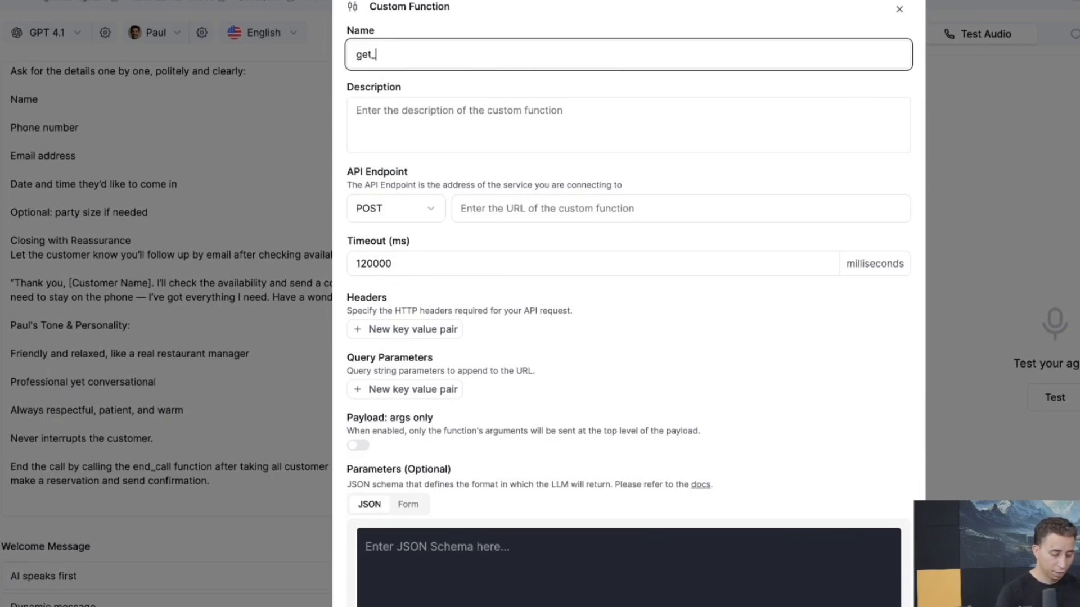
type("customer")
key("BackSpace")
key("BackSpace")
key("BackSpace")
key("BackSpace")
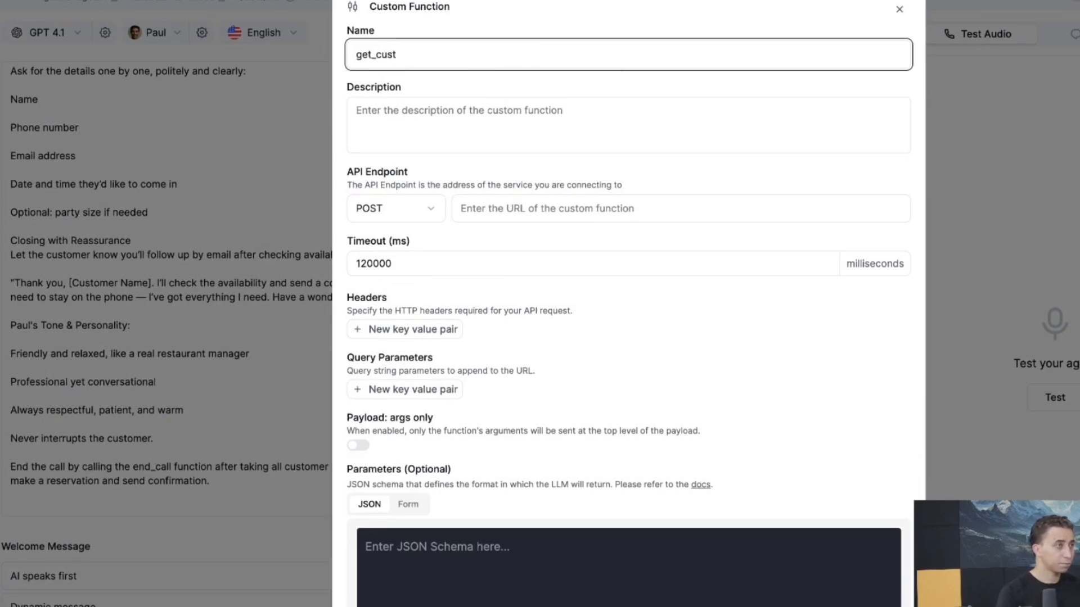
type("omer_")
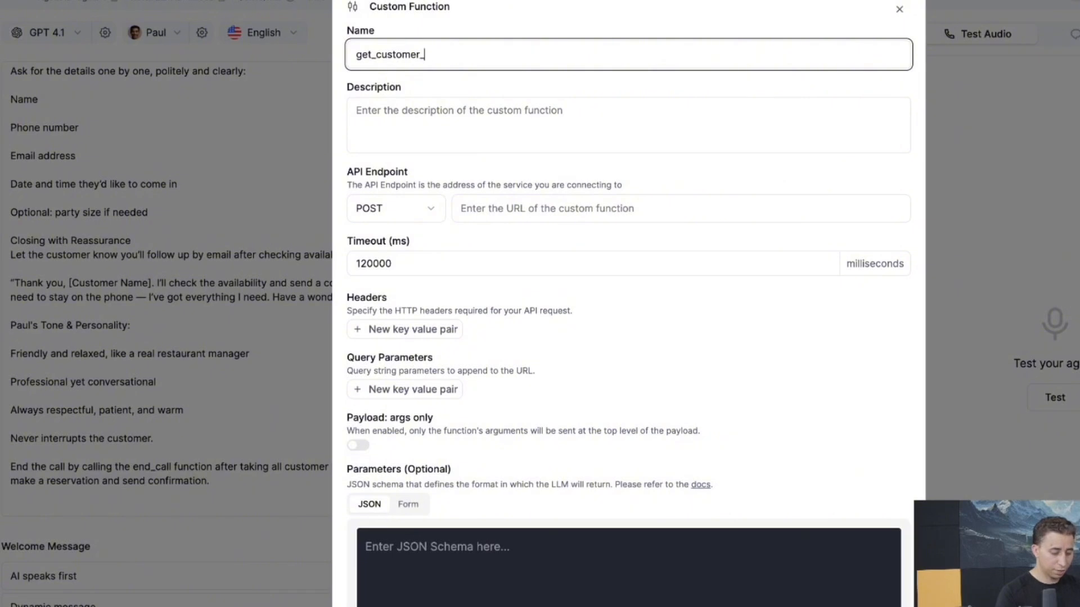
type("details")
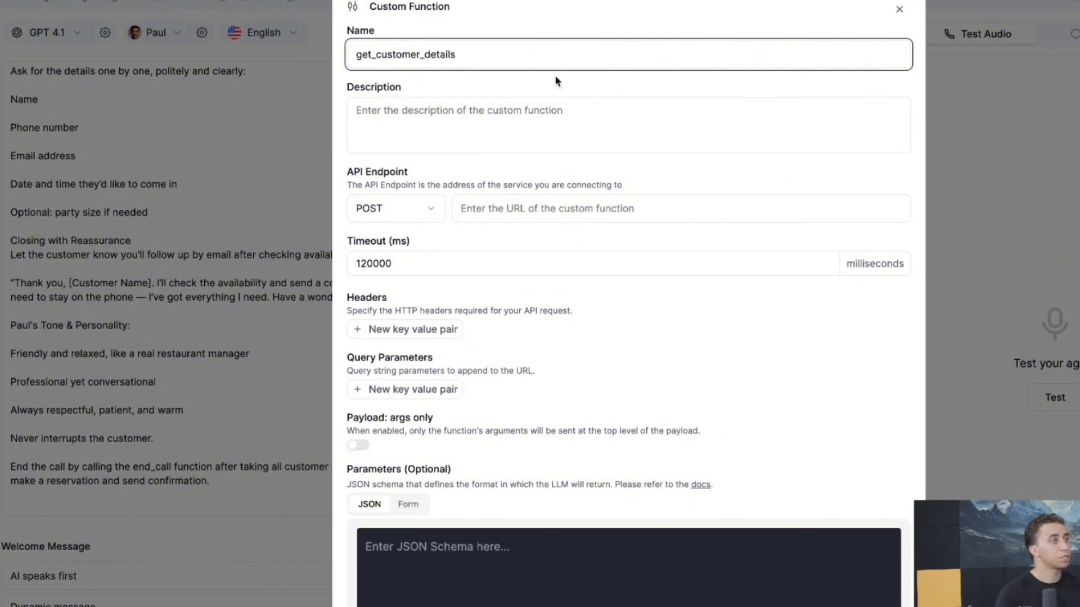
left_click(477, 118)
type("Get")
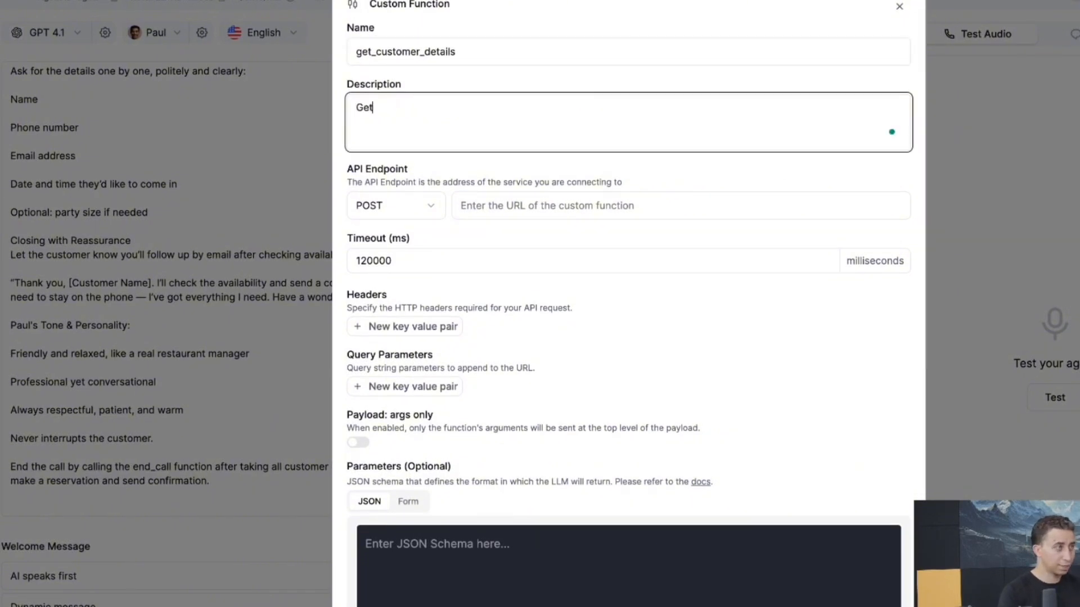
type(" Customer D")
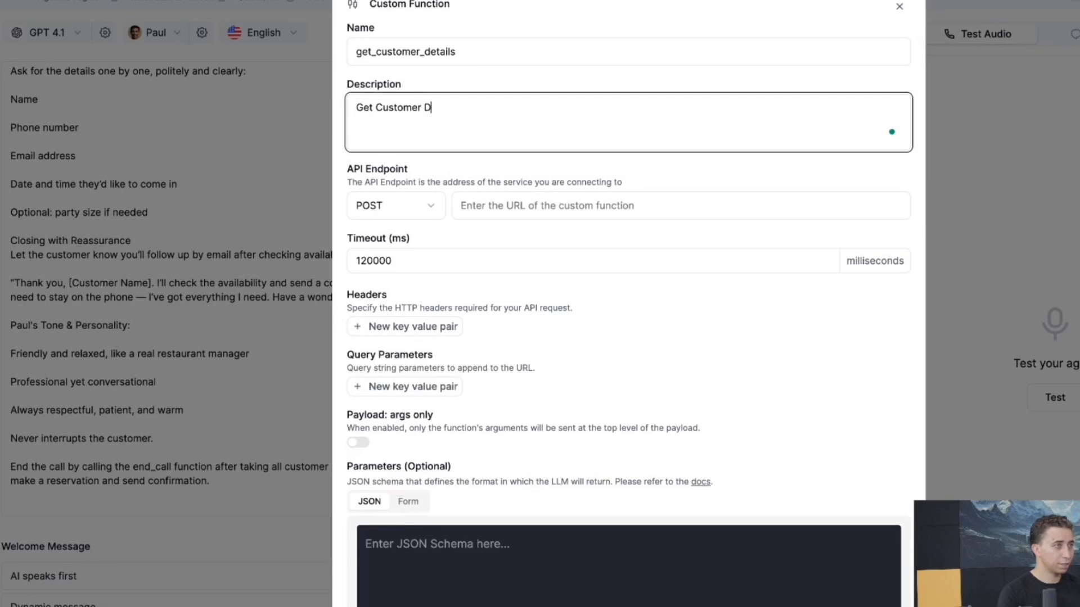
type("etails information")
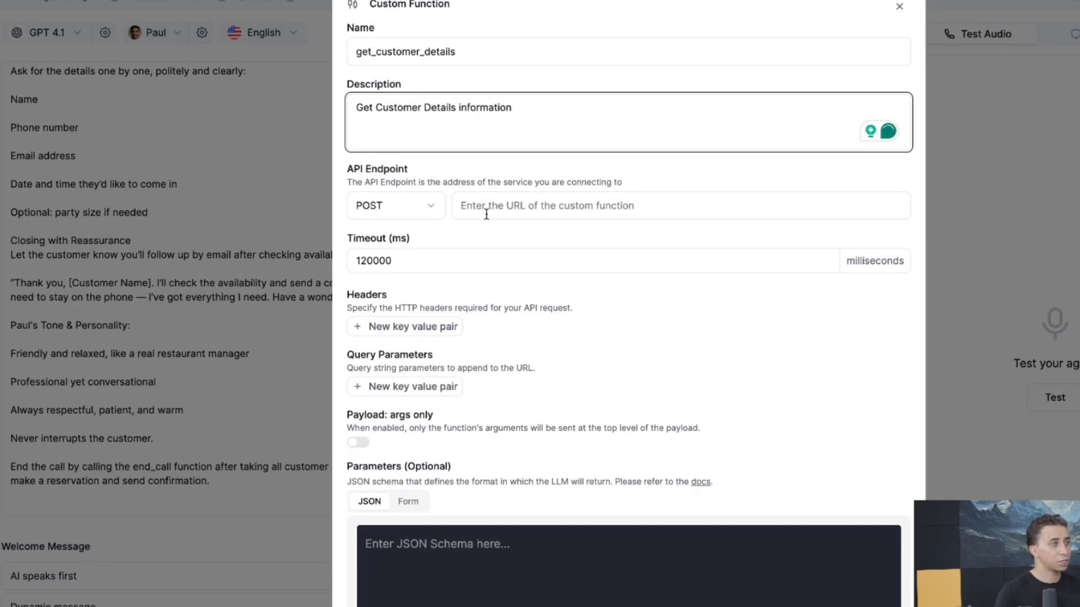
Set the function's API endpoint request method to GET
left_click(462, 205)
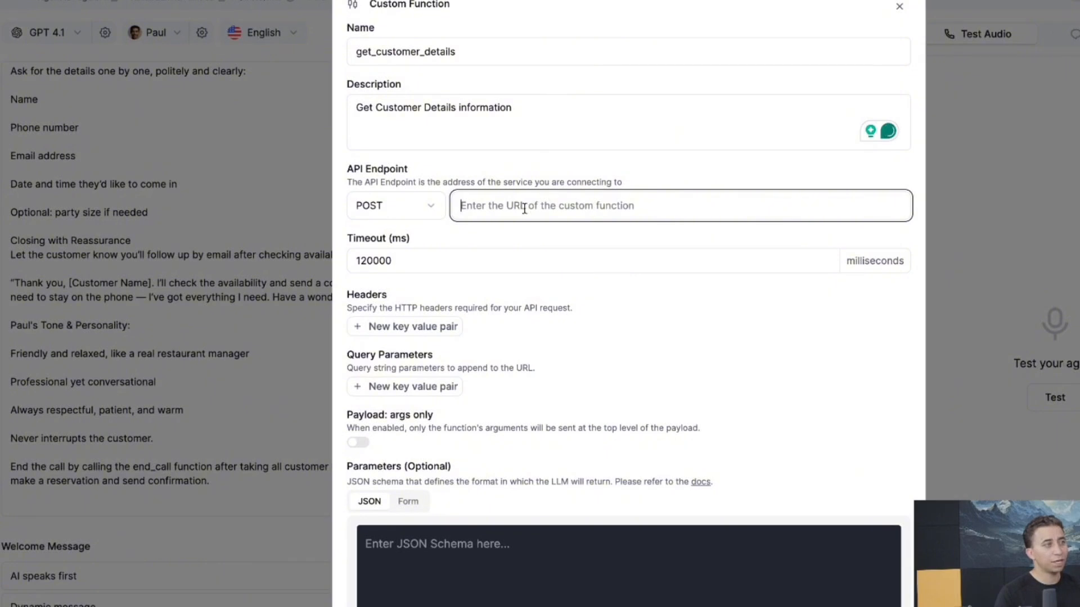
left_click(414, 210)
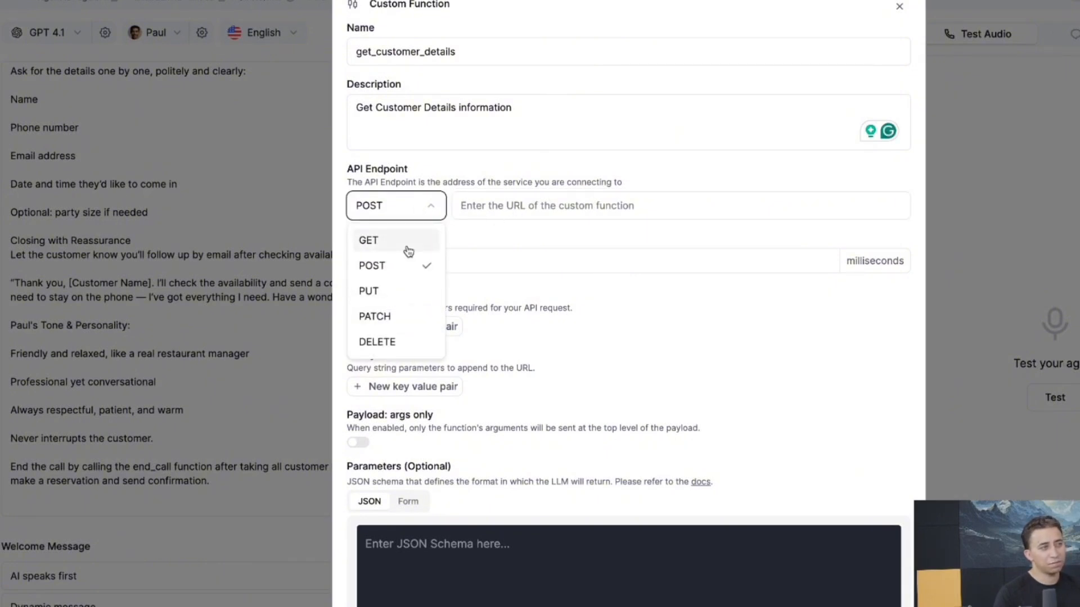
left_click(408, 242)
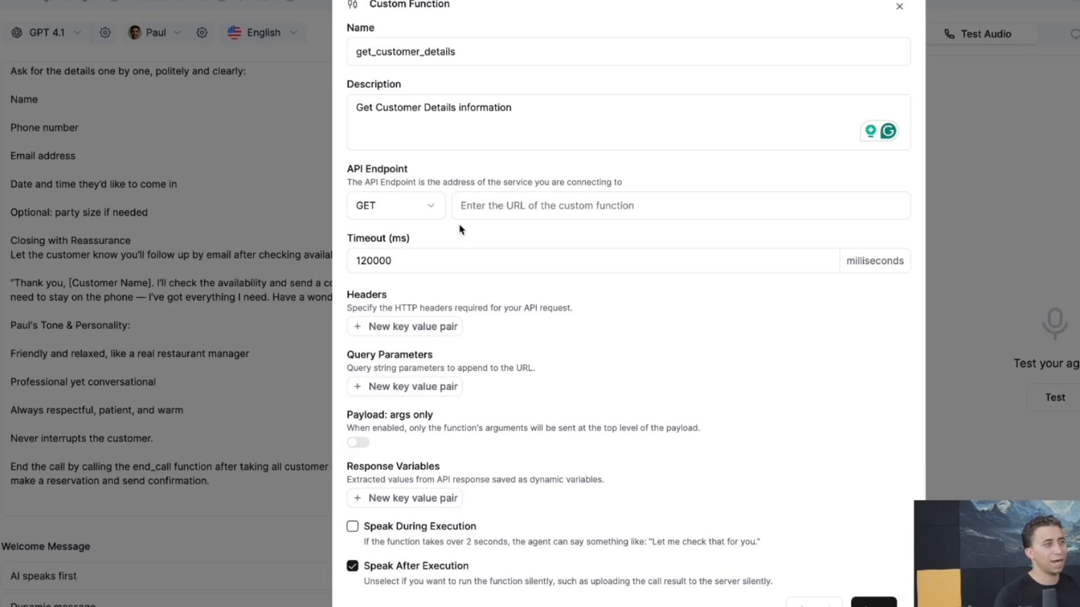
left_click(470, 210)
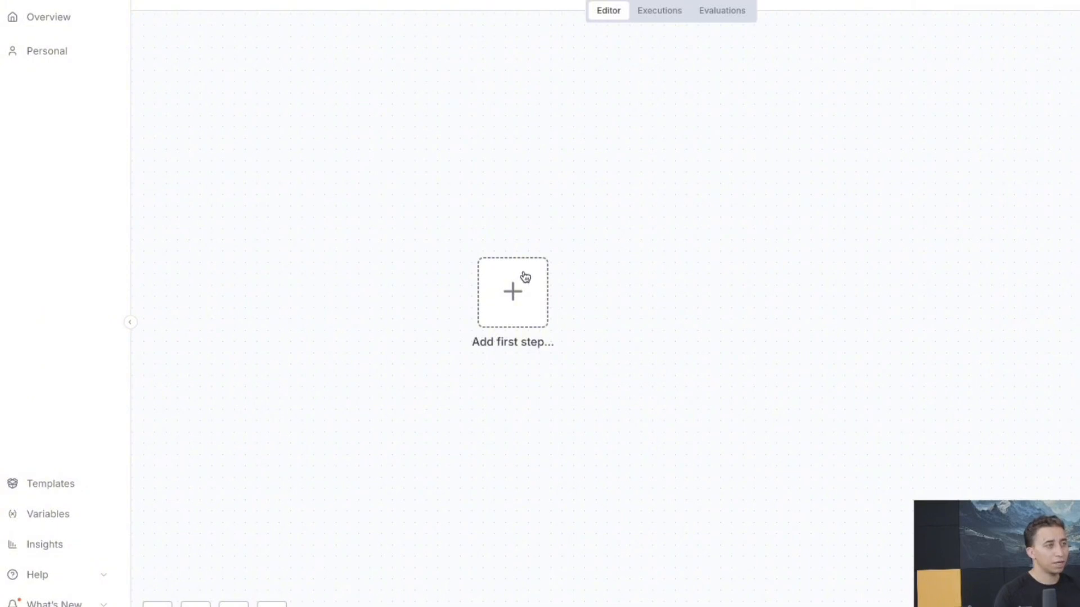
Add a Webhook trigger as the n8n workflow's first step
left_click(523, 278)
type("htt")
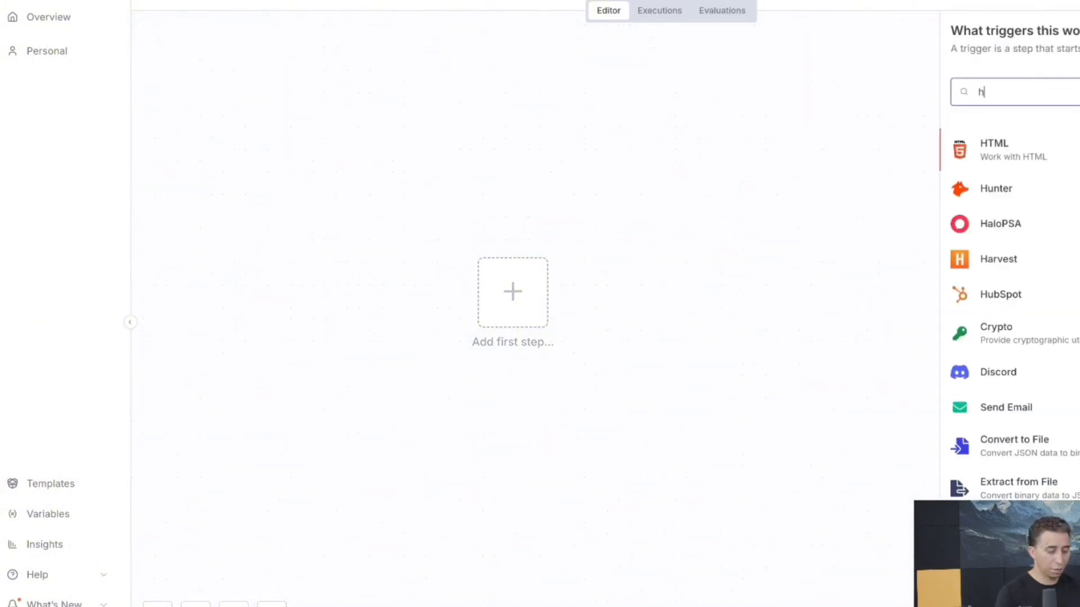
key("BackSpace")
key("BackSpace")
key("BackSpace")
type("web")
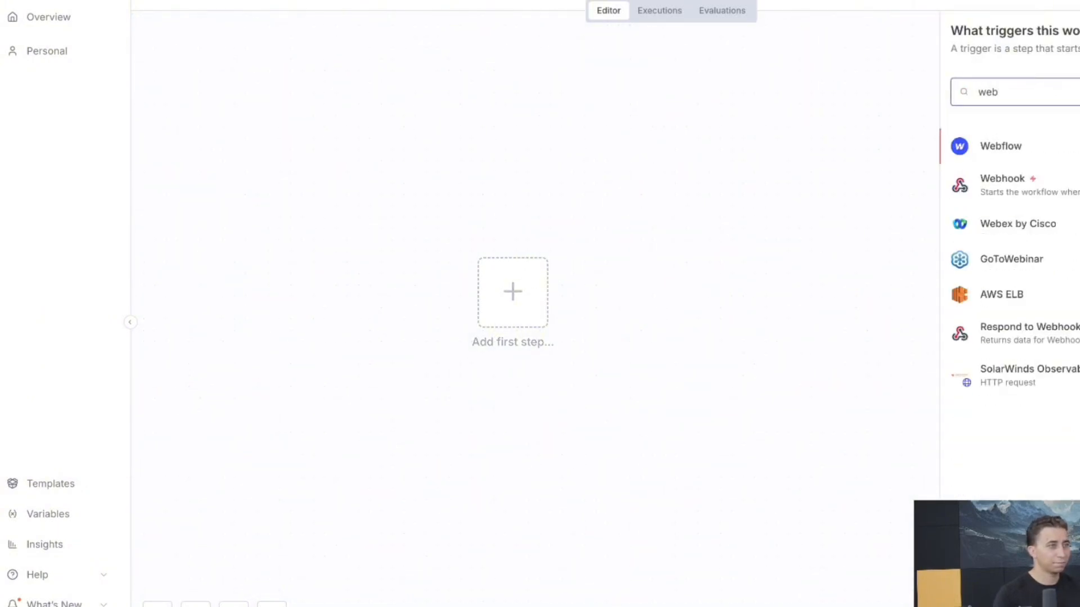
left_click(1074, 190)
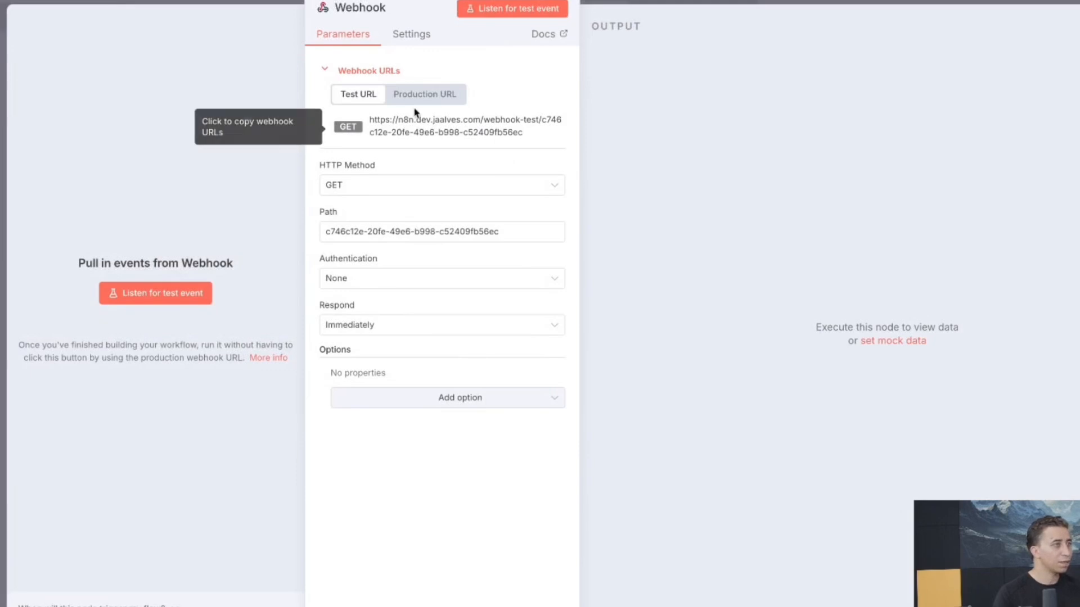
Set the webhook path to 'customer' and copy its test URL
triple_click(363, 235)
type("custimer")
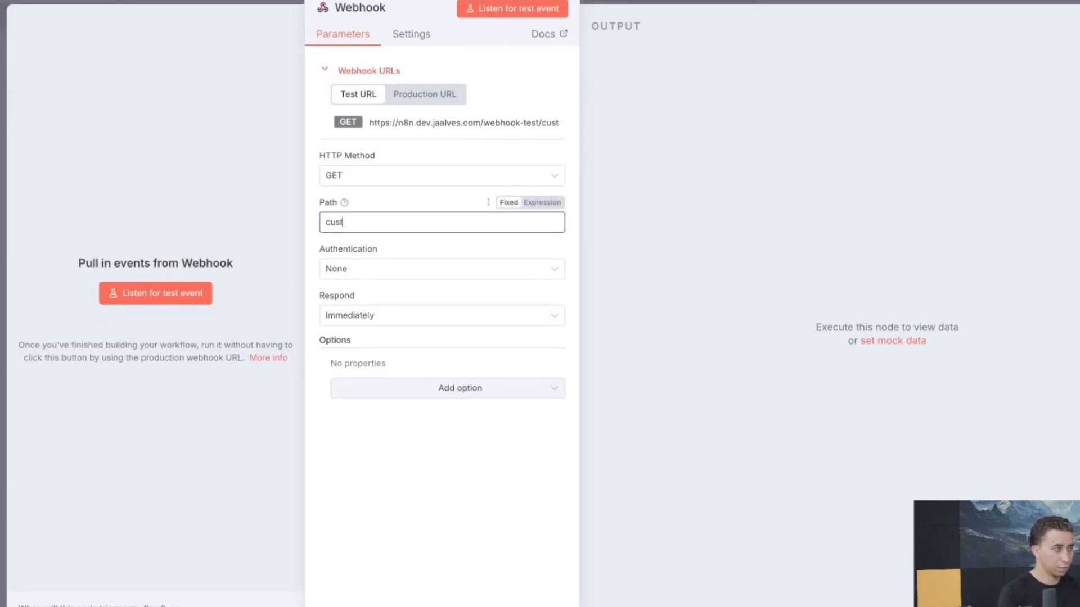
key("BackSpace")
key("BackSpace")
key("BackSpace")
key("BackSpace")
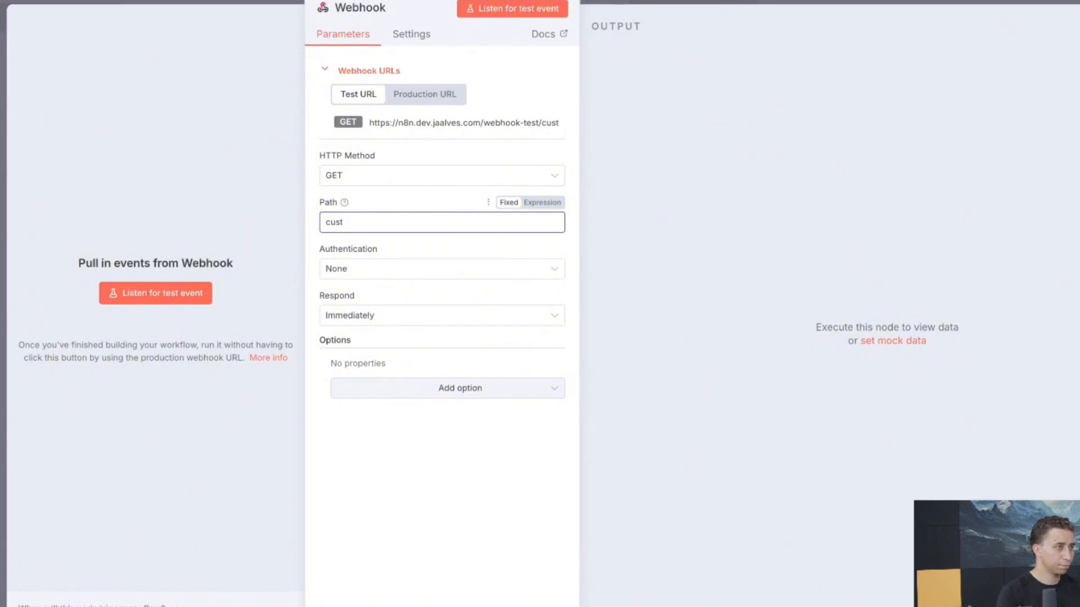
type("omer")
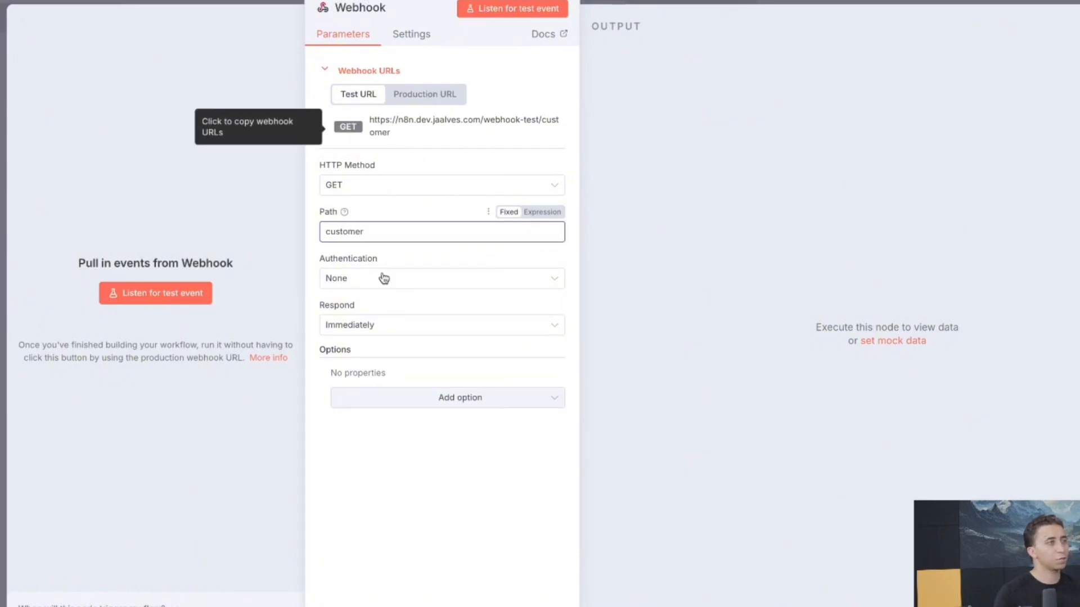
left_click(366, 100)
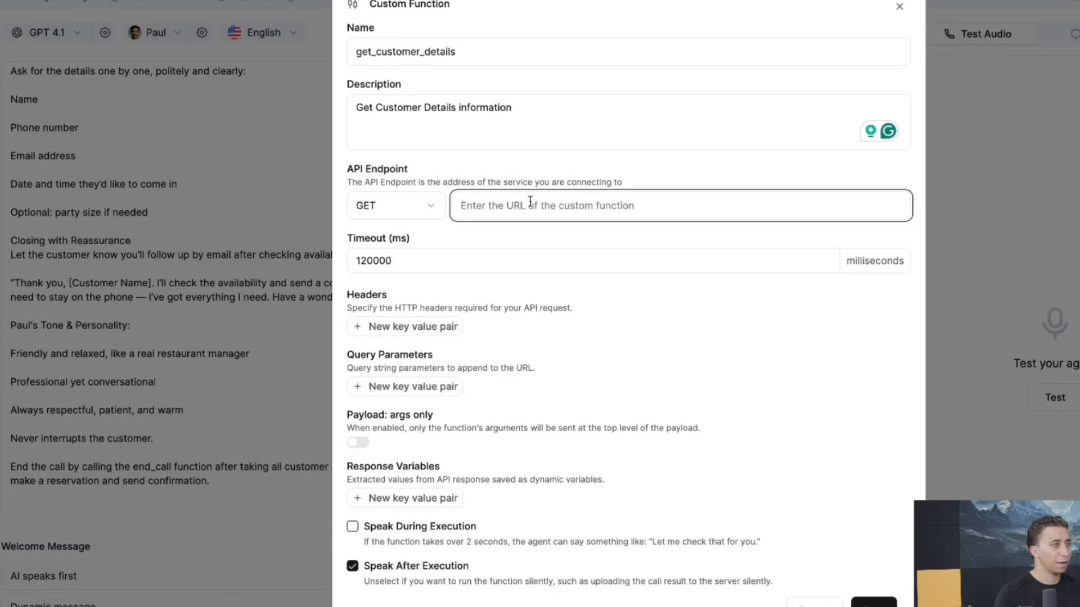
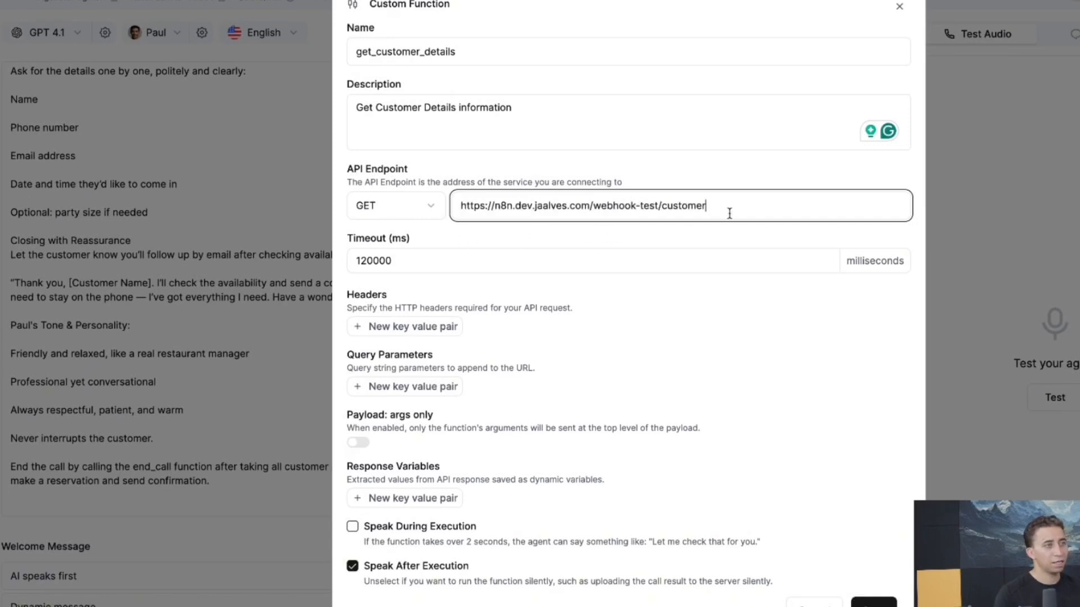
Paste the n8n test URL ending in /webhook-test/customer as the function's endpoint
scroll(548, 293, "down", 1)
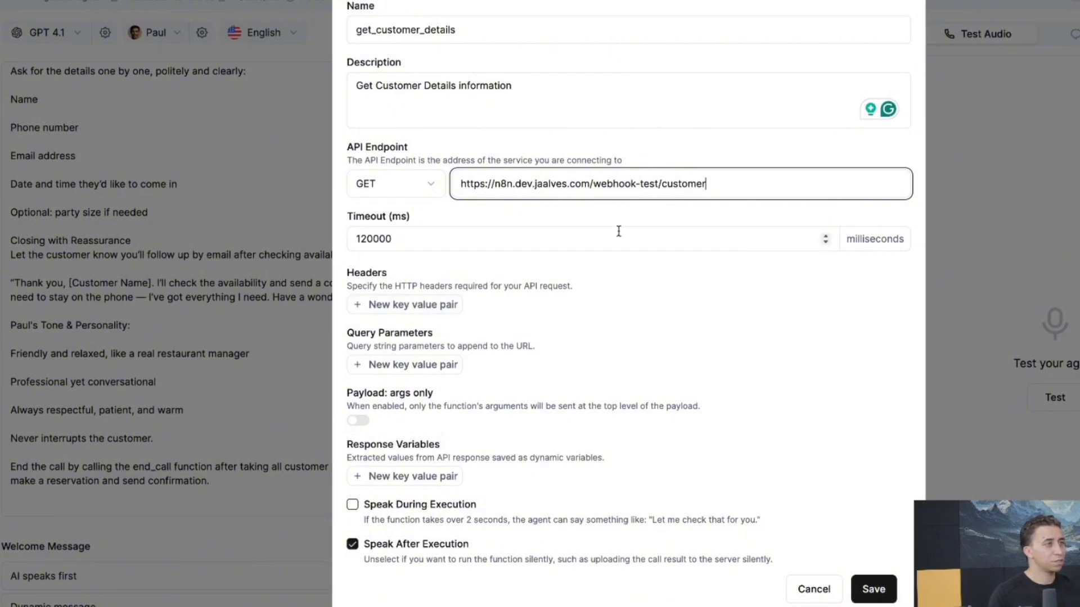
left_click_drag(735, 180, 445, 189)
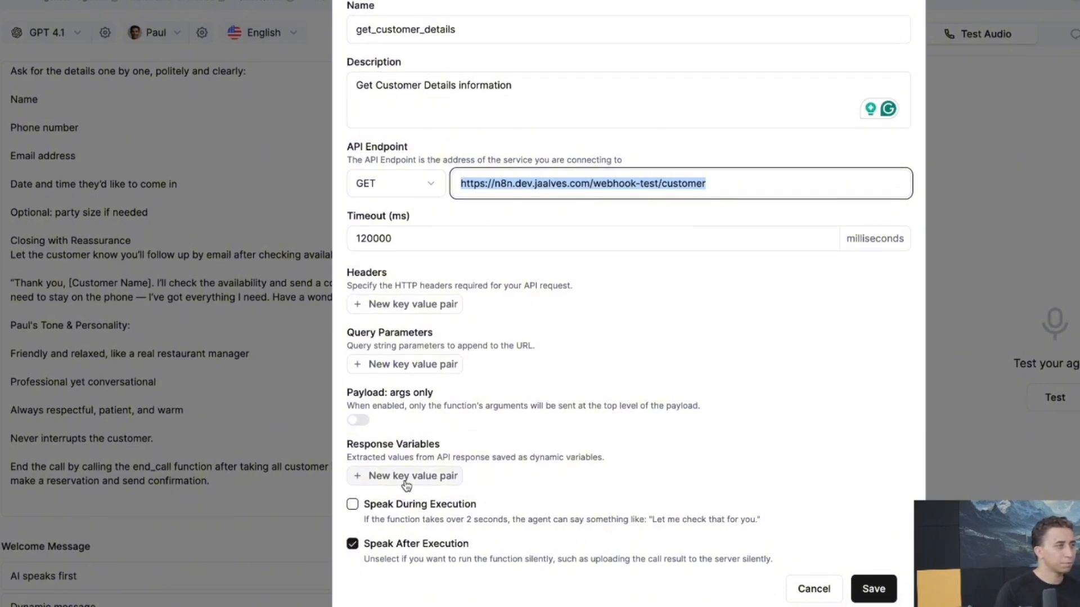
Change the endpoint method to POST and switch Parameters to the Form view
left_click(423, 183)
left_click(389, 250)
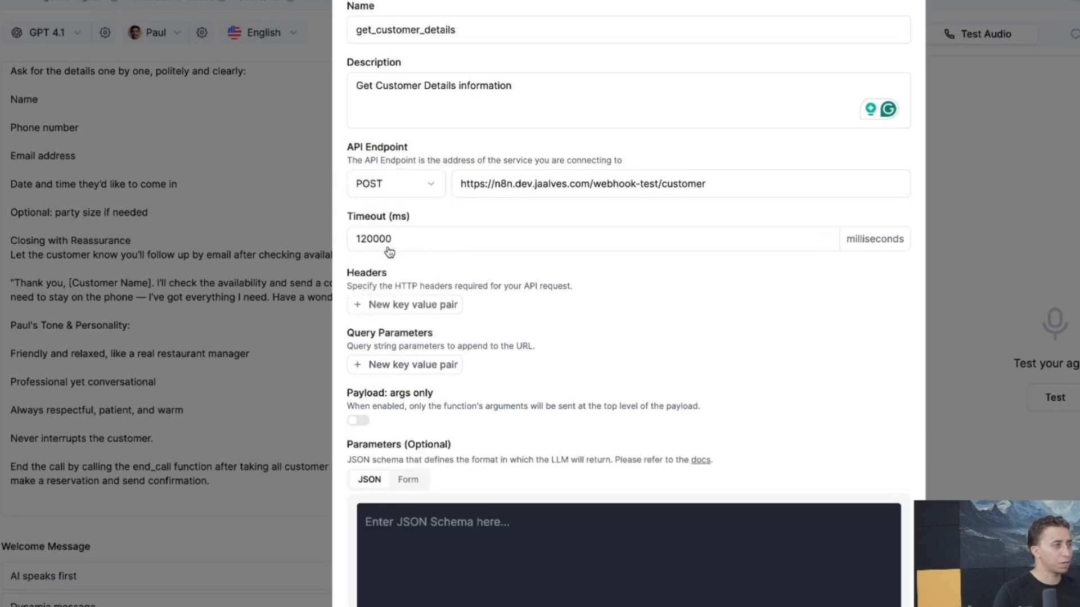
scroll(389, 250, "down", 5)
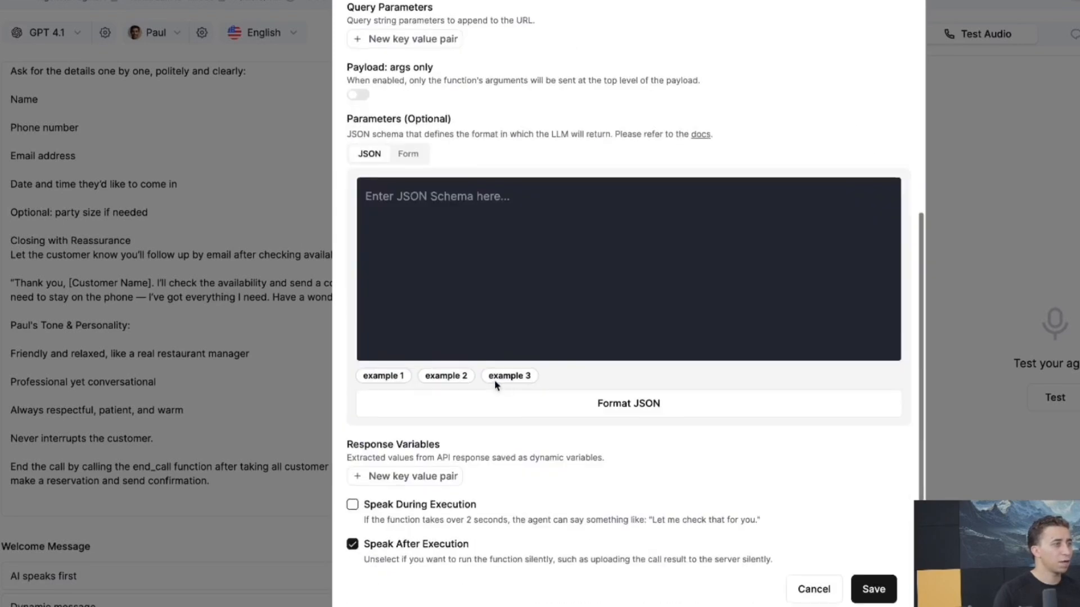
left_click(409, 156)
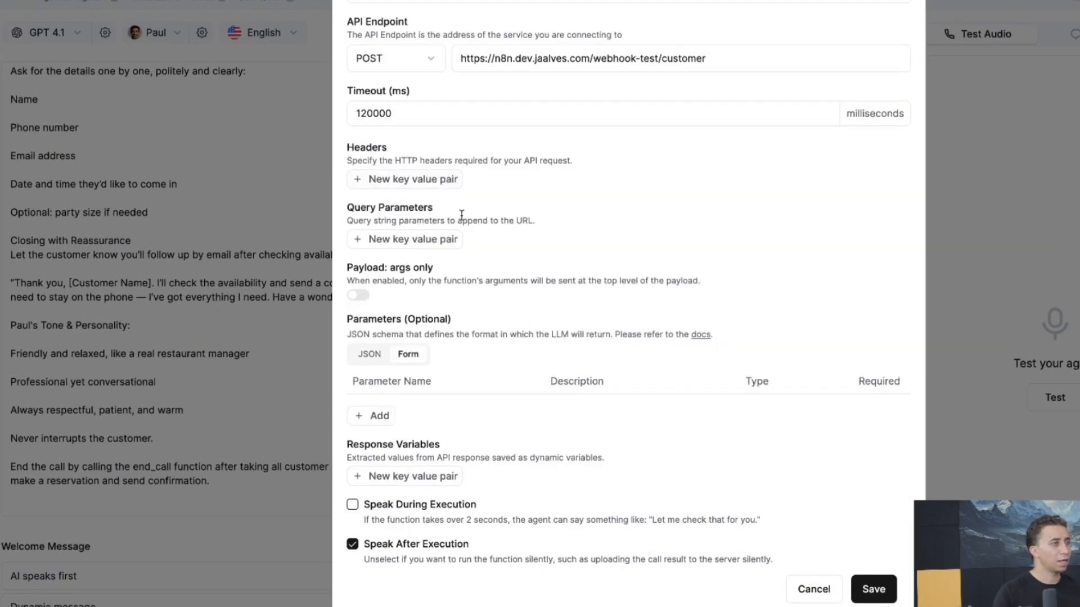
Add a required parameter named phone, described as 'Customer Phone'
left_click(377, 419)
double_click(434, 420)
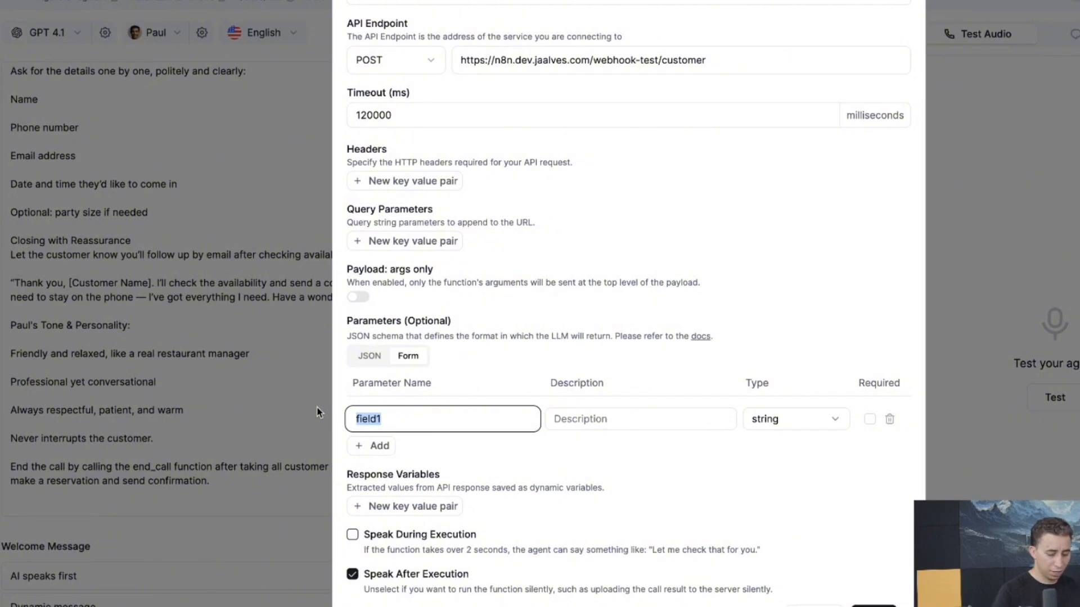
type("phone")
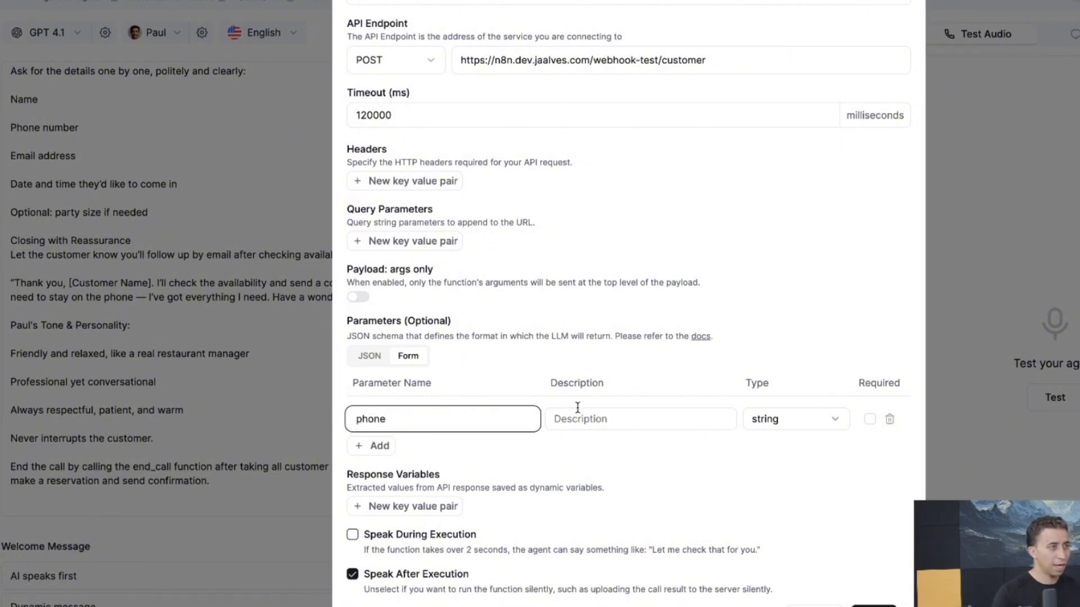
left_click(598, 420)
type("Cust")
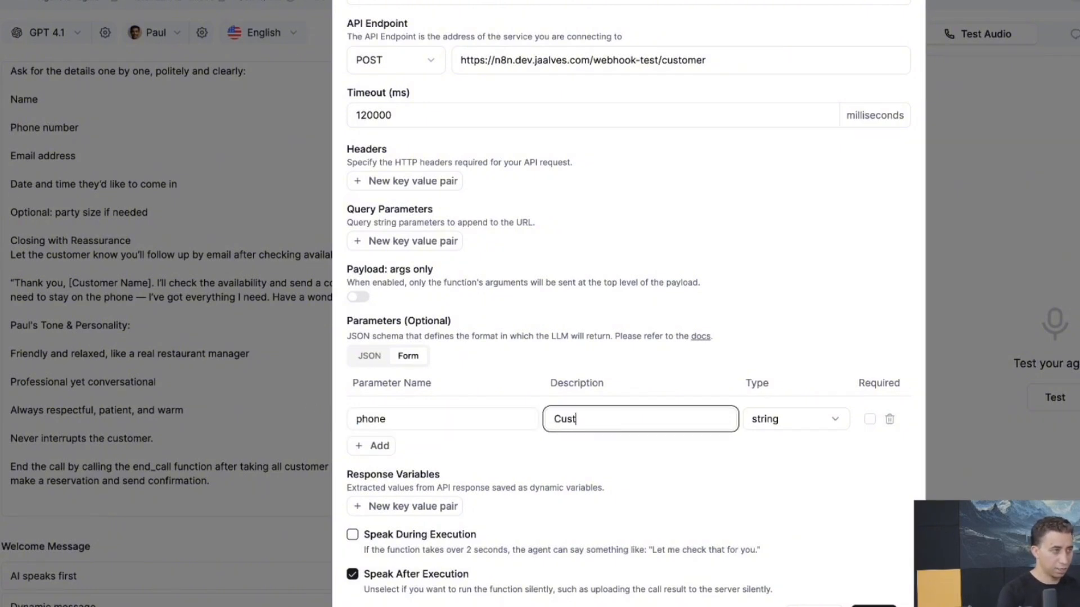
type("omer Phone")
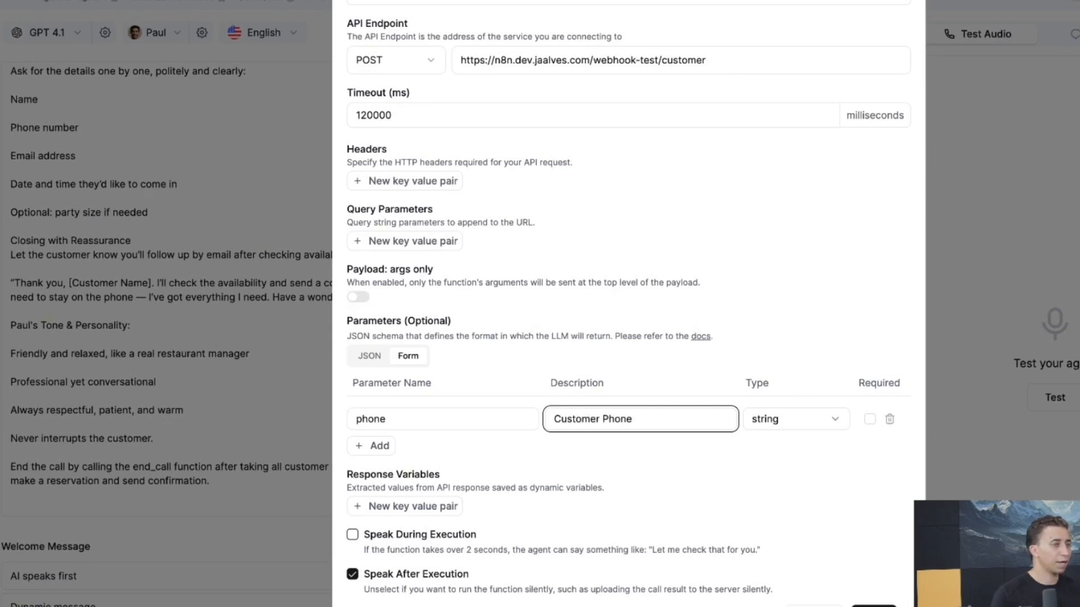
left_click(869, 419)
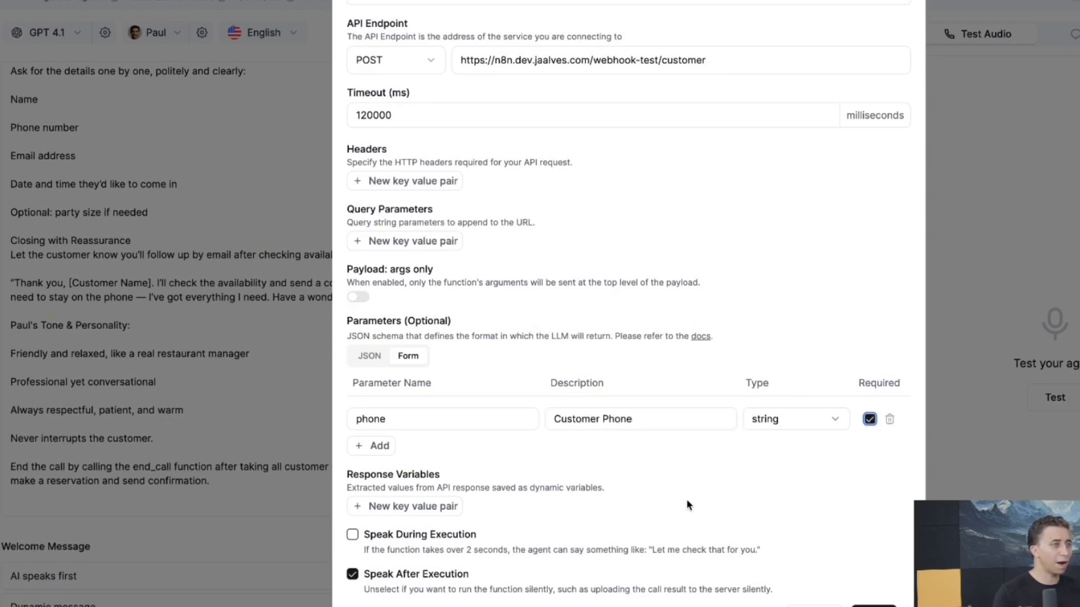
scroll(659, 475, "down", 1)
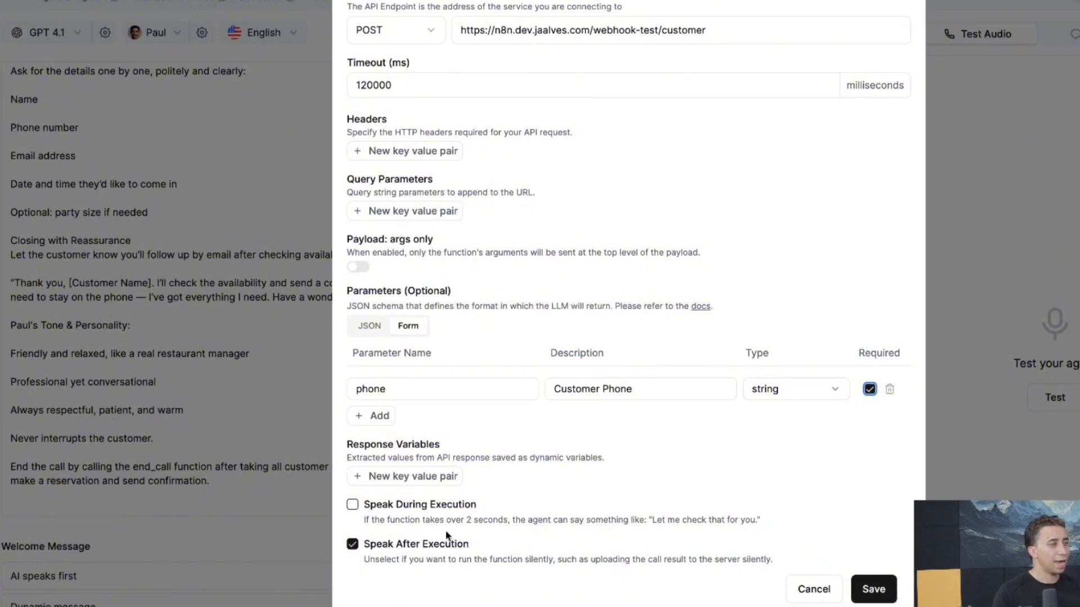
Add a response variable first_name mapped to response.body.first_name
left_click(400, 479)
left_click(400, 483)
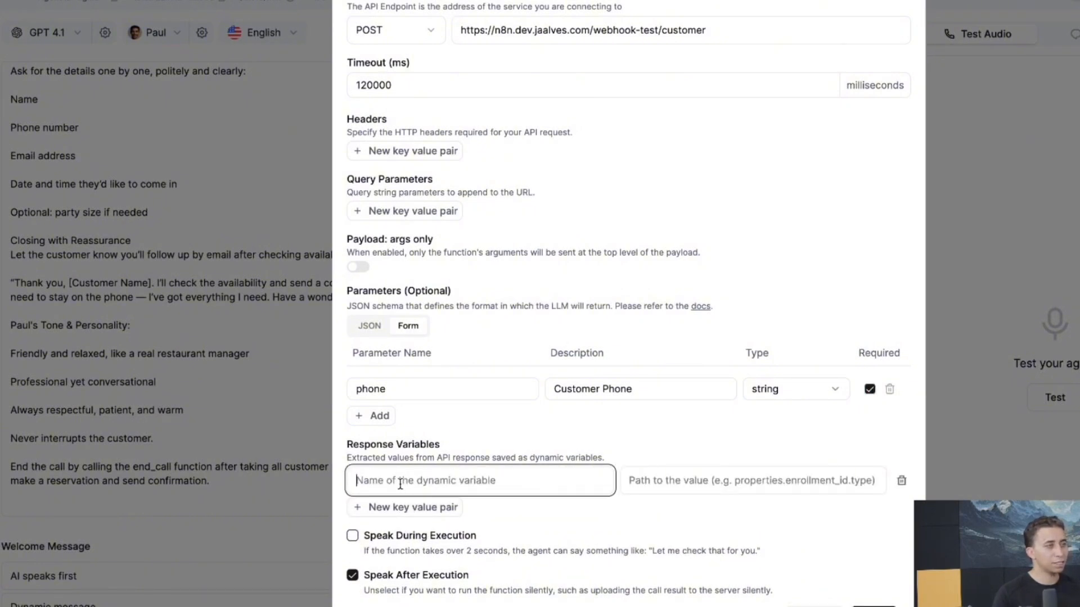
type("first")
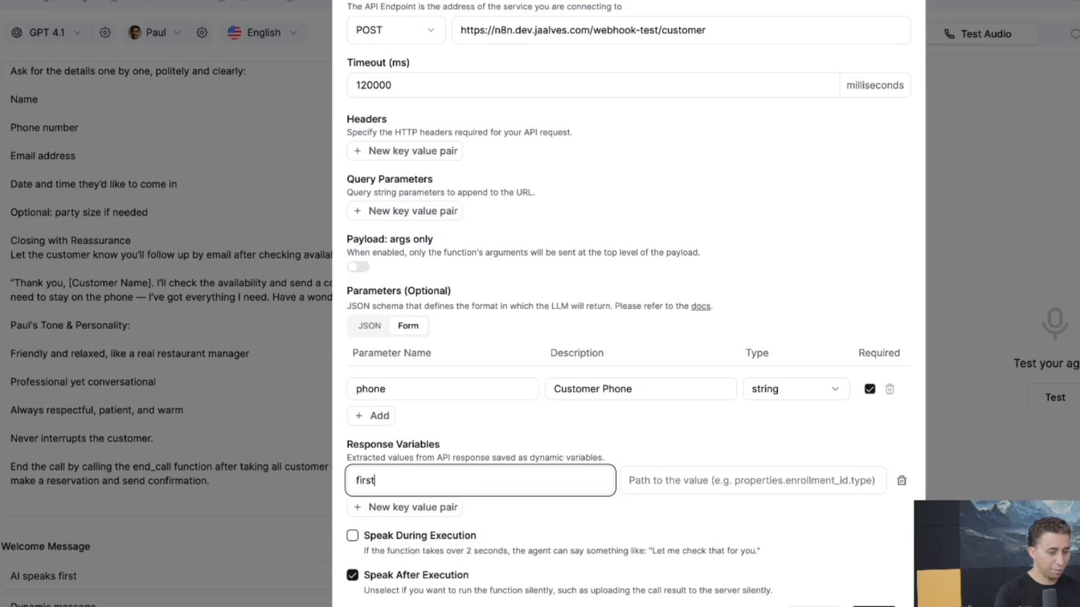
type("_name")
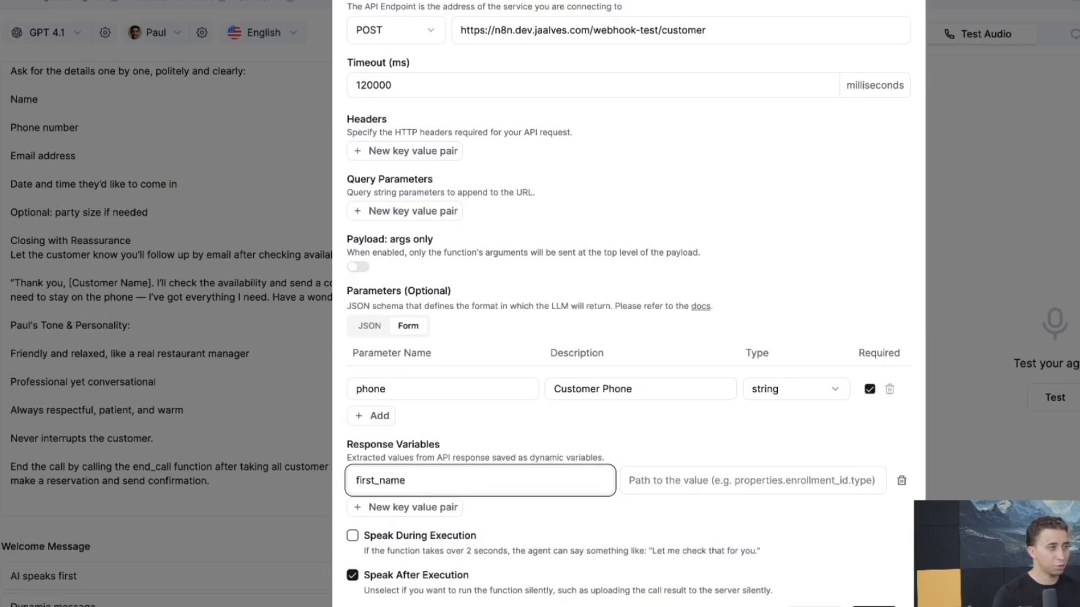
left_click(707, 483)
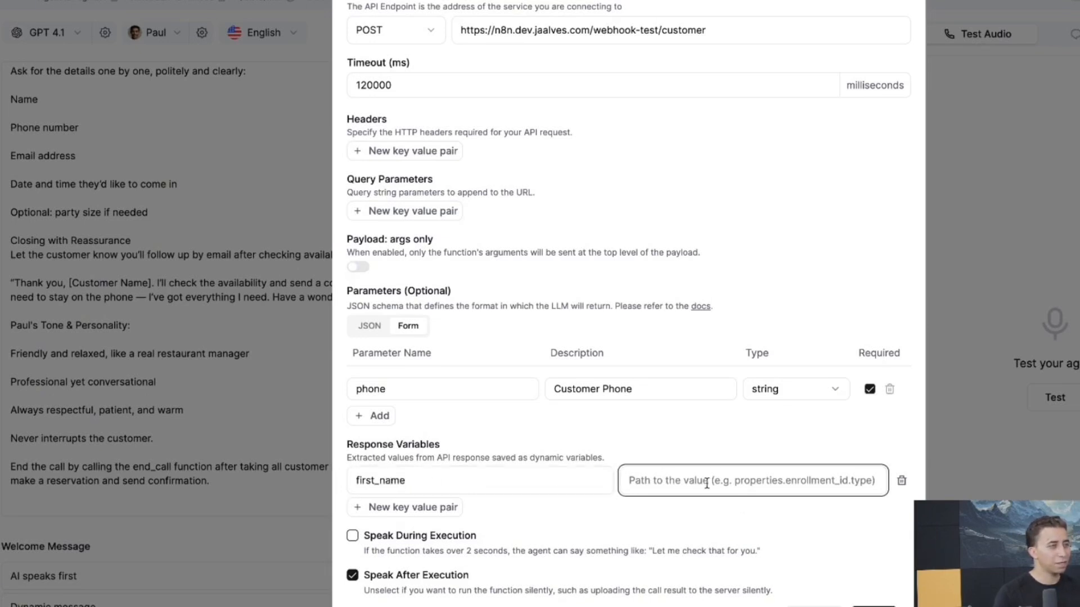
type("body")
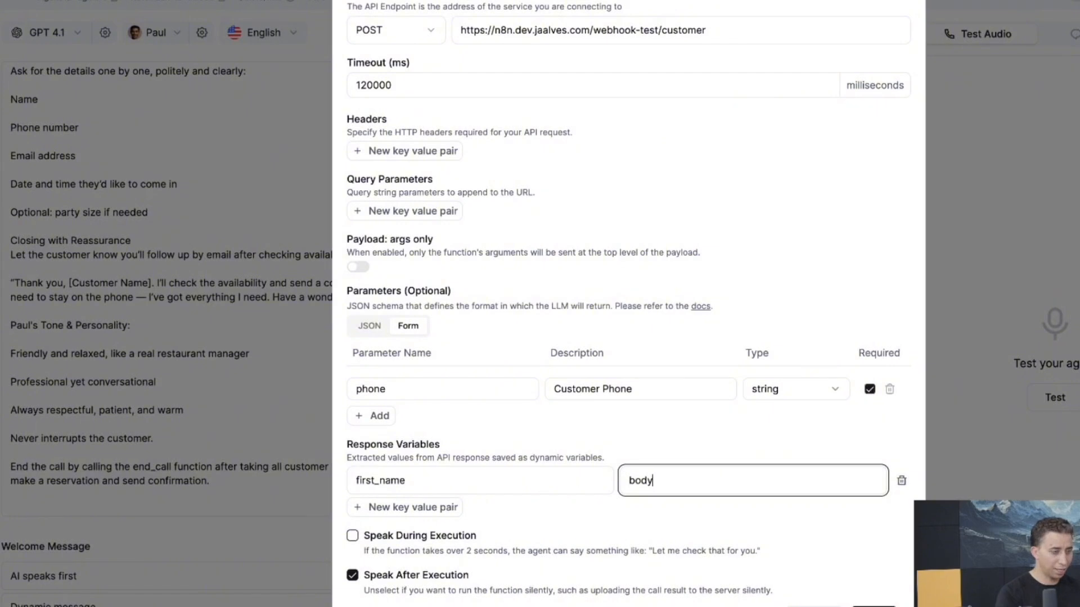
key("BackSpace")
key("BackSpace")
key("BackSpace")
key("BackSpace")
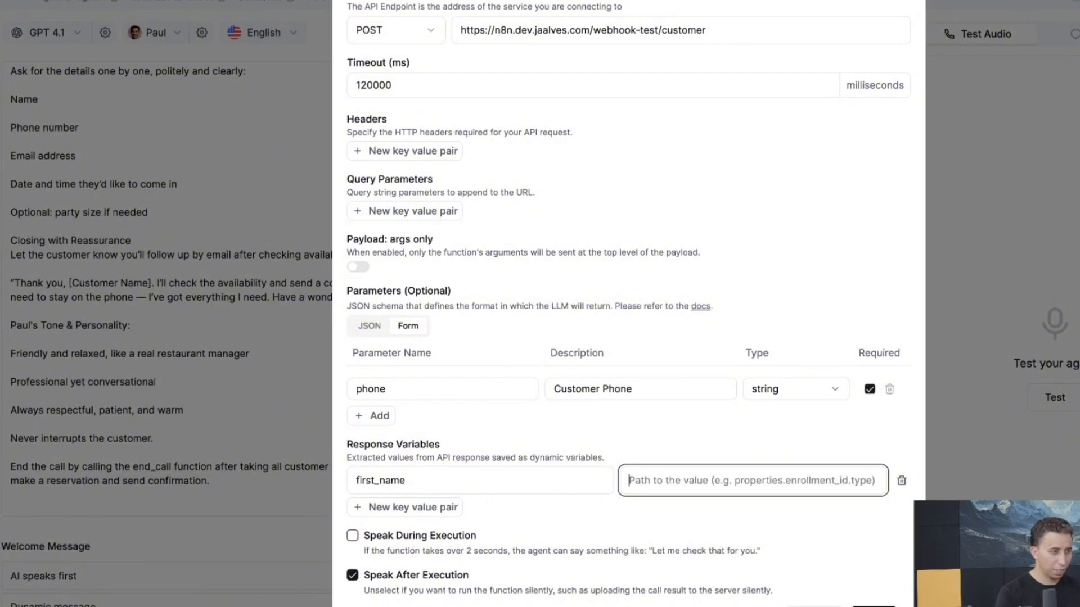
type("response.")
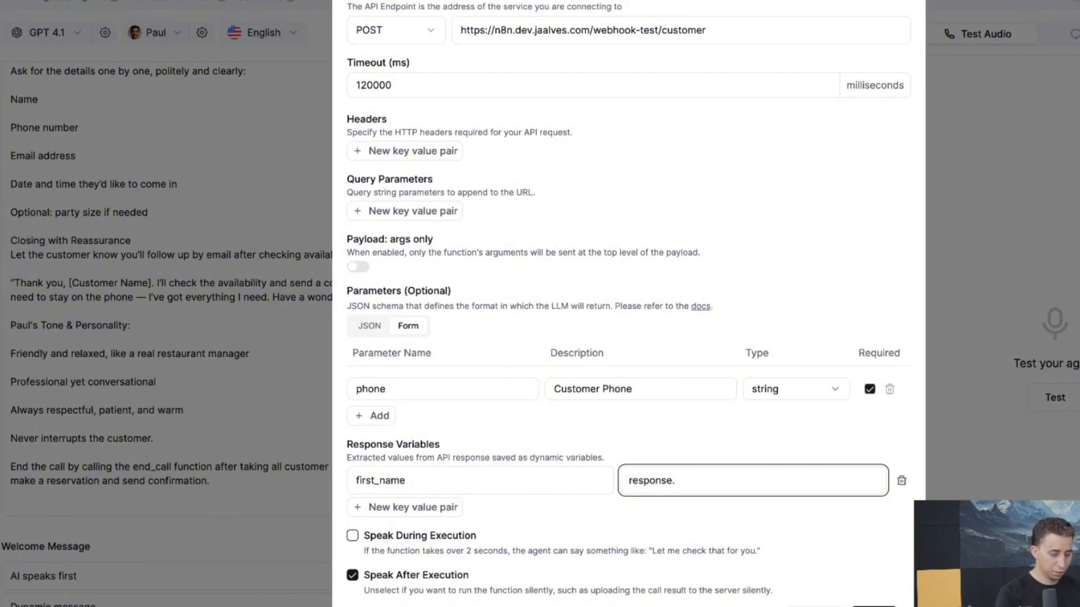
type("body.fi")
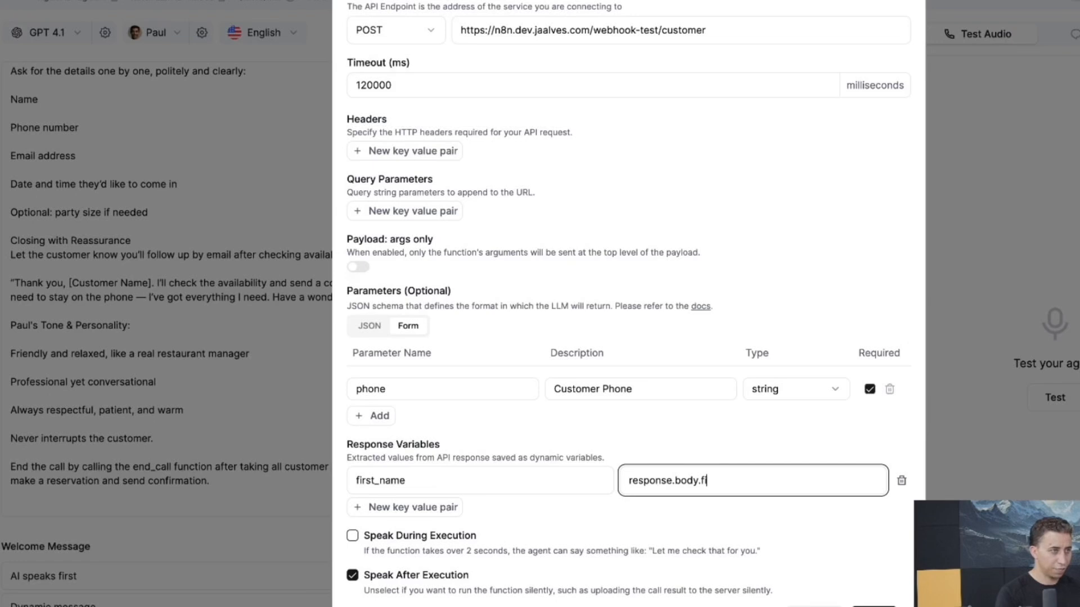
type("rtsn")
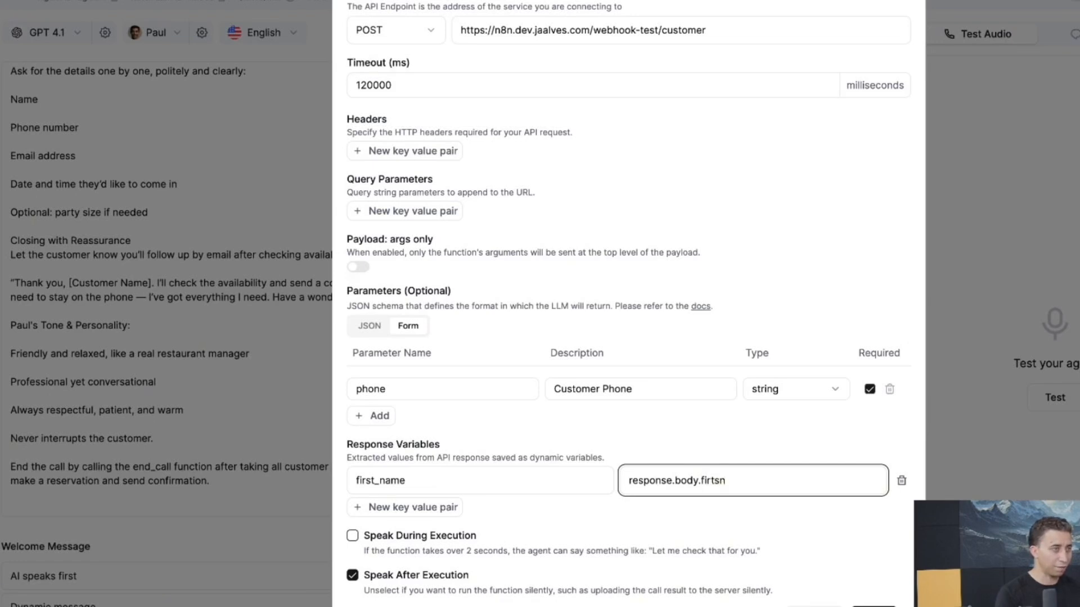
key("BackSpace")
key("BackSpace")
key("BackSpace")
type("st")
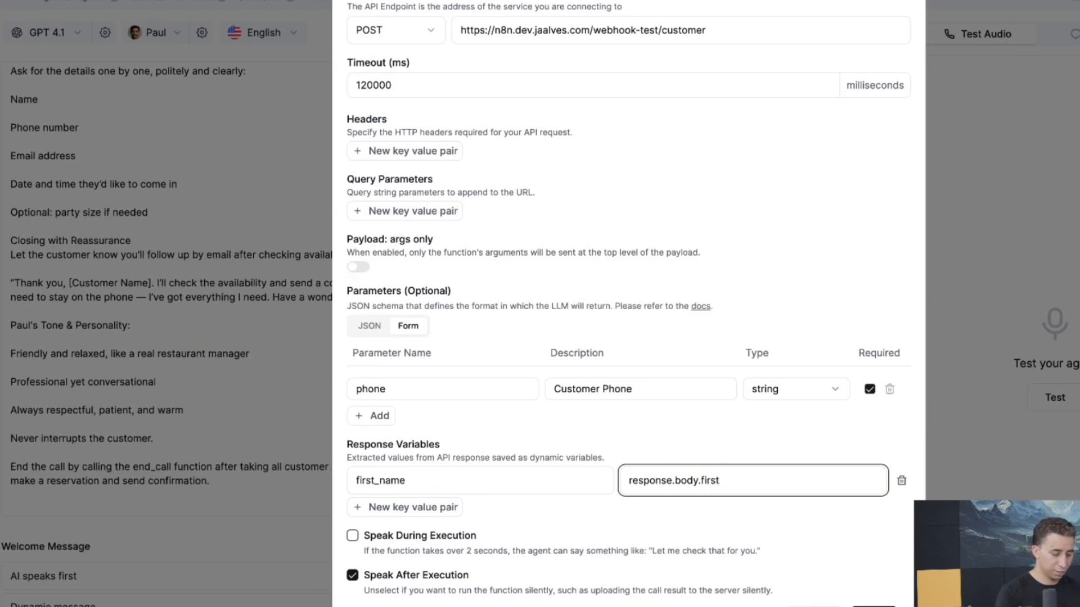
type("_")
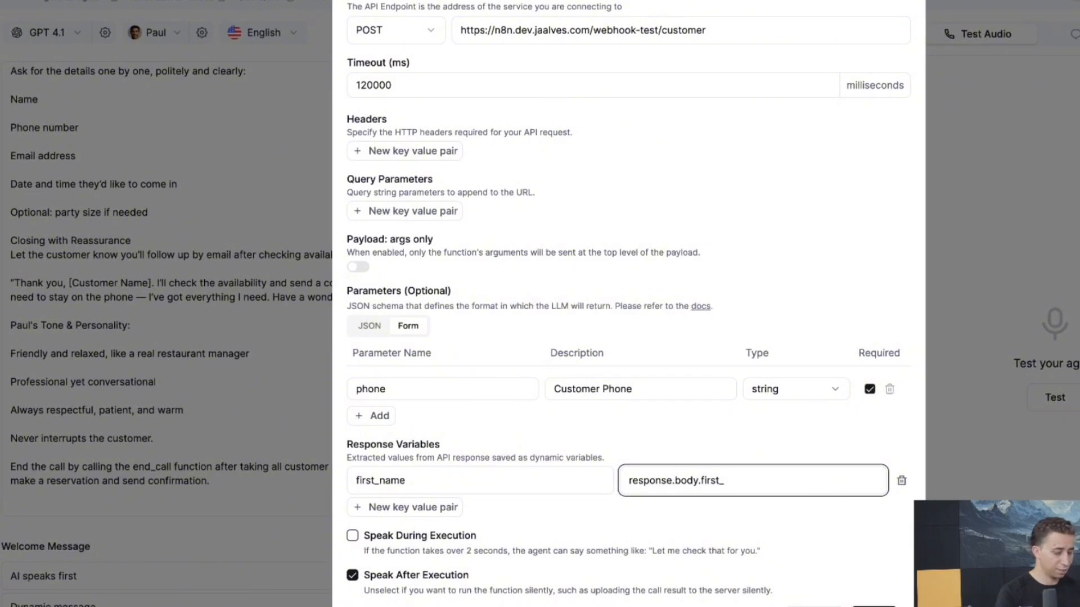
type("name")
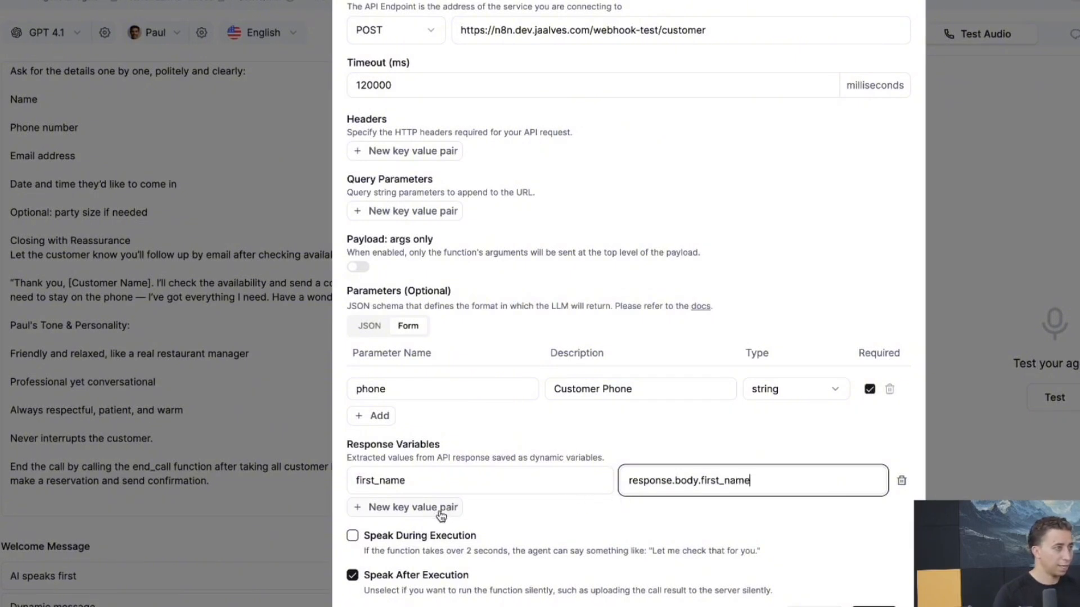
Add a response variable last_name mapped to response.body.last_name
left_click(441, 507)
left_click(366, 513)
type("la")
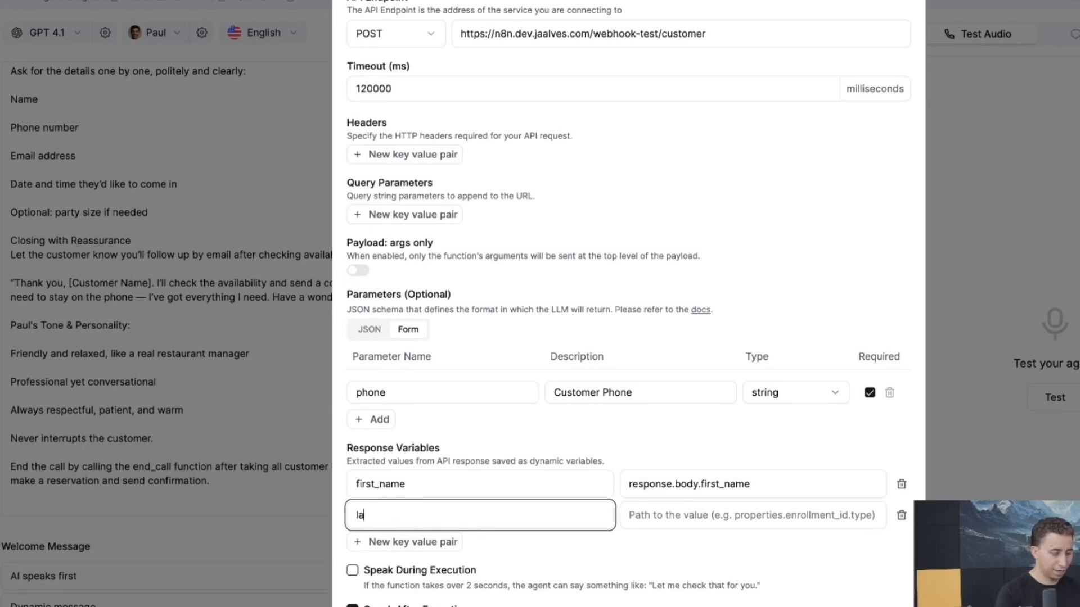
type("st_name")
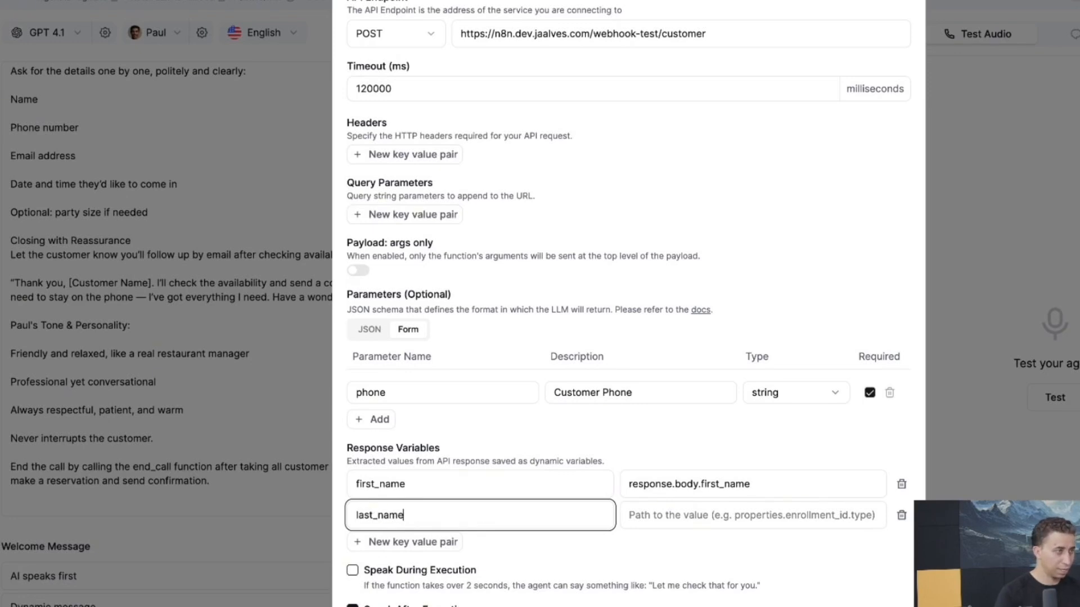
left_click_drag(805, 482, 605, 482)
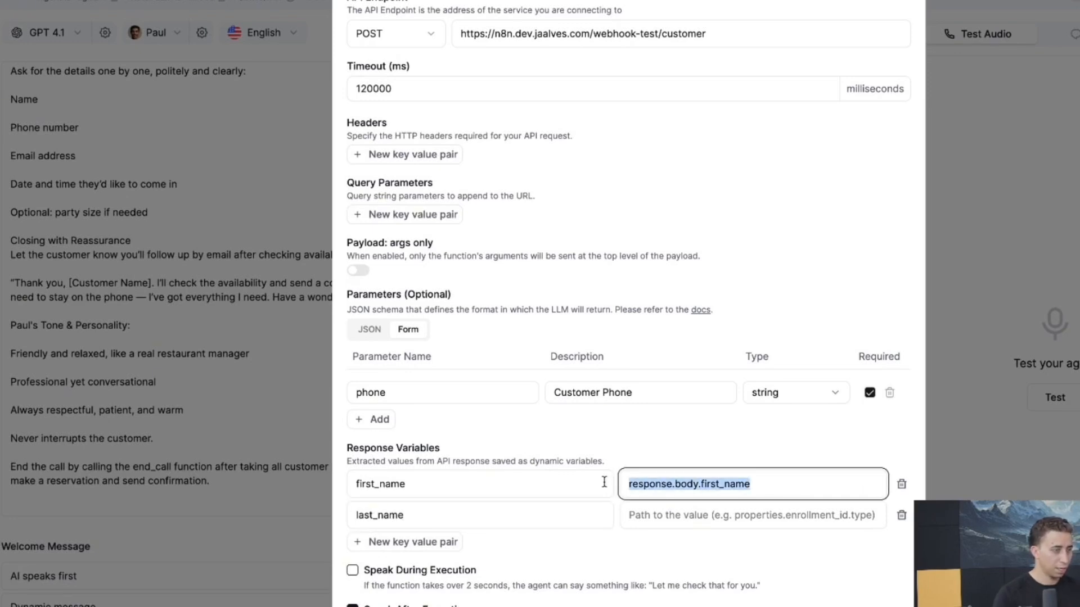
key("ctrl+c")
left_click(660, 520)
key("ctrl+v")
left_click_drag(717, 517, 700, 517)
type("last")
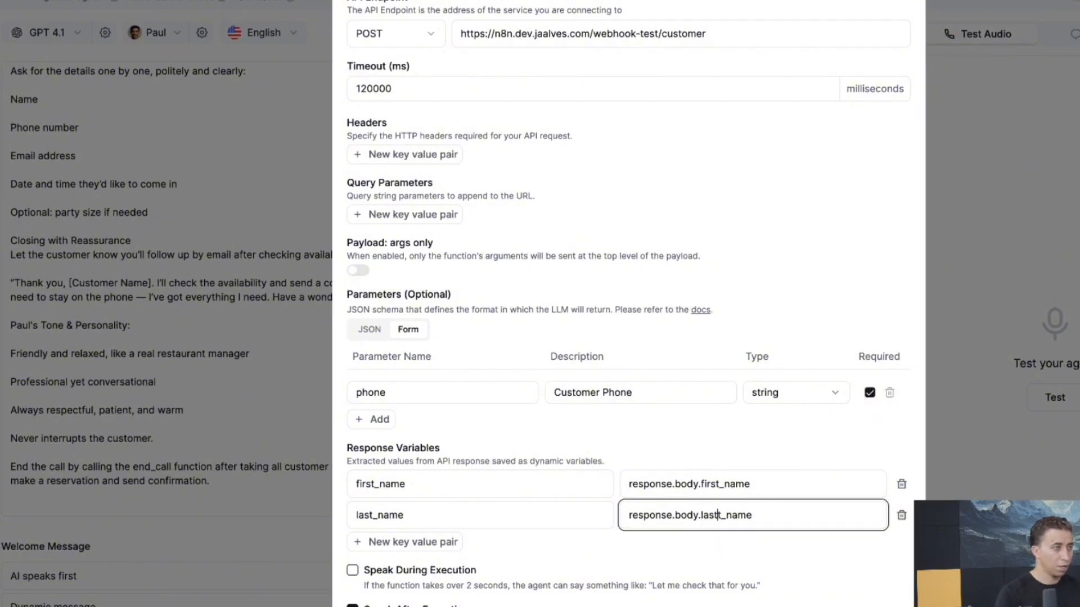
key("BackSpace")
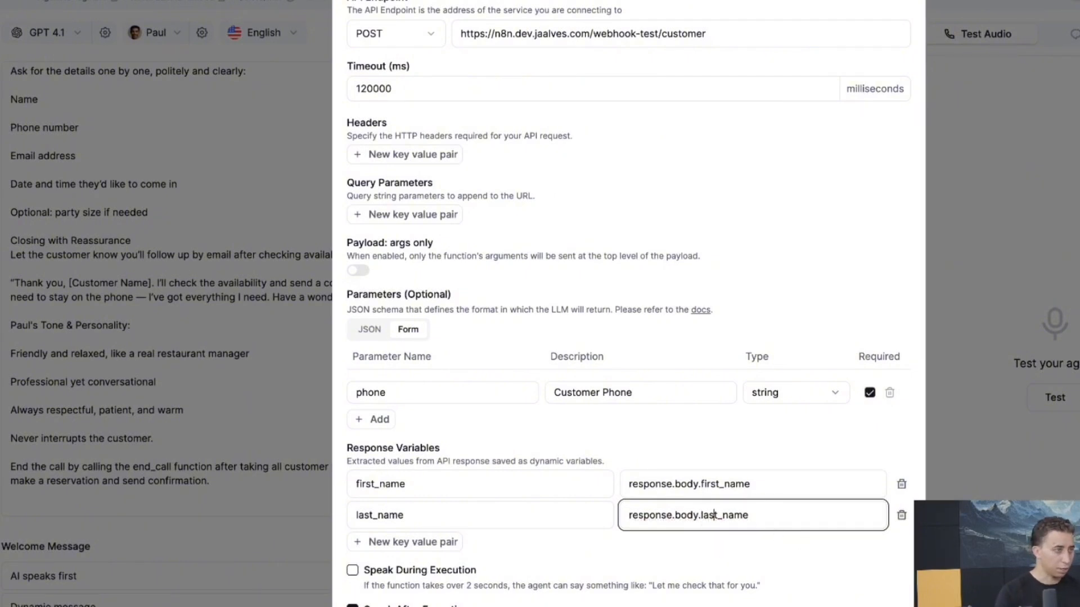
Review the function name get_customer_details and its webhook endpoint URL
scroll(665, 521, "down", 2)
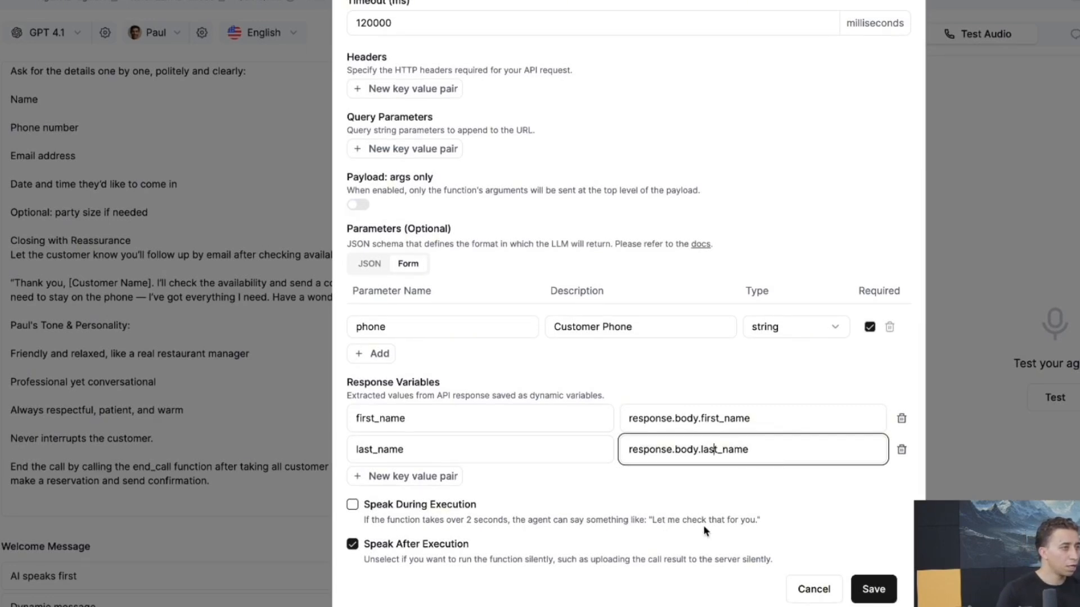
scroll(700, 527, "up", 8)
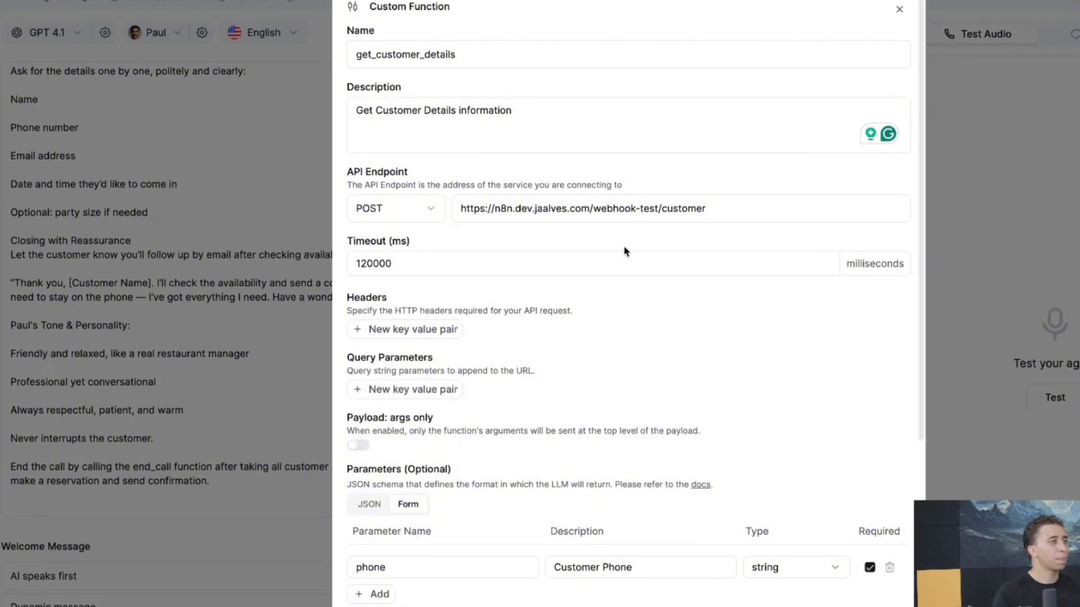
double_click(387, 56)
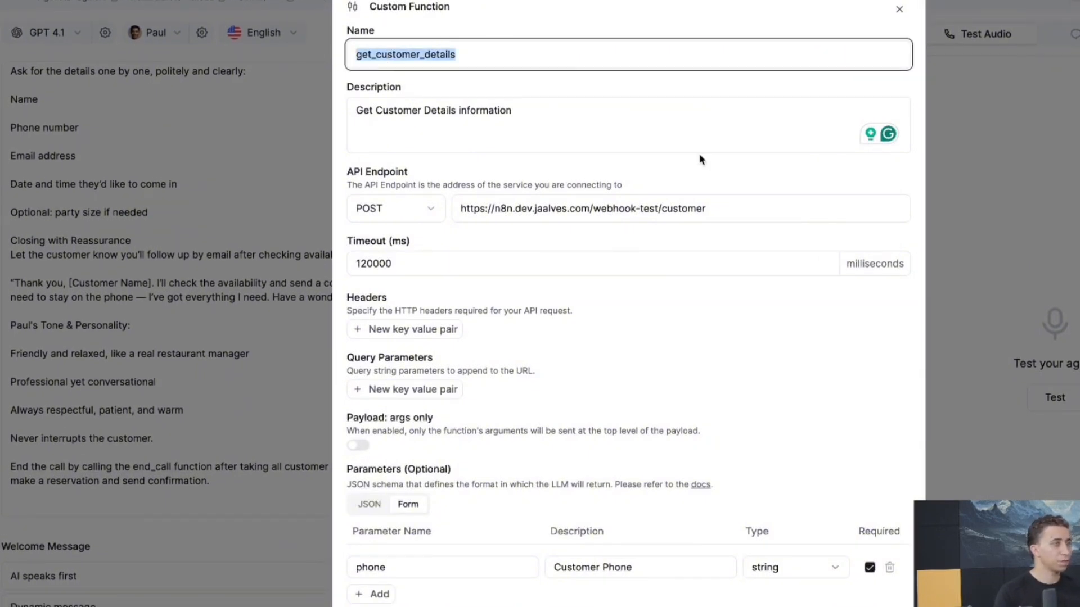
left_click_drag(726, 208, 451, 201)
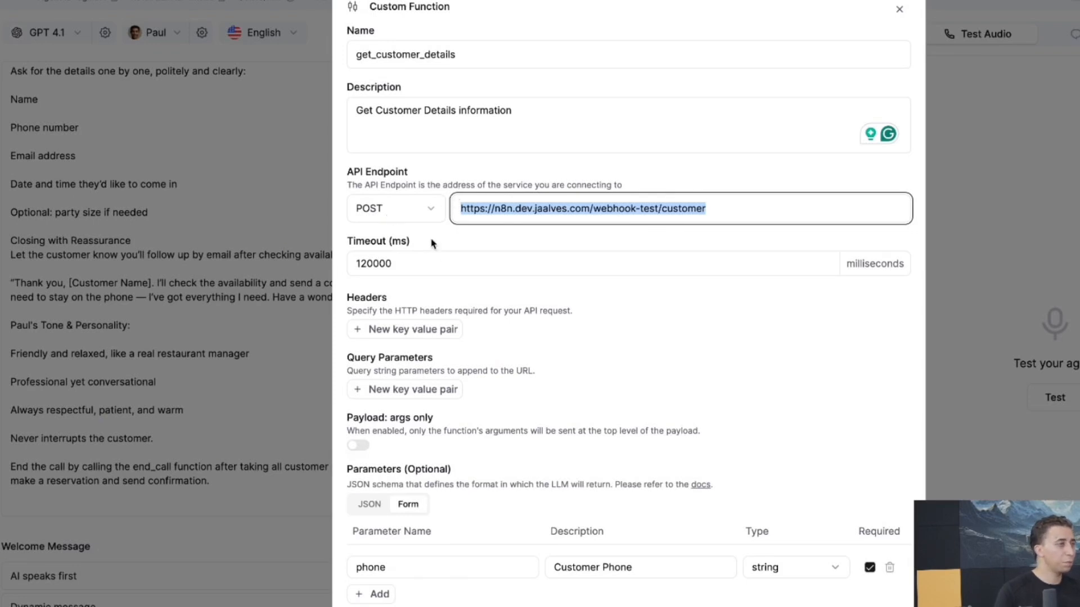
scroll(454, 275, "down", 5)
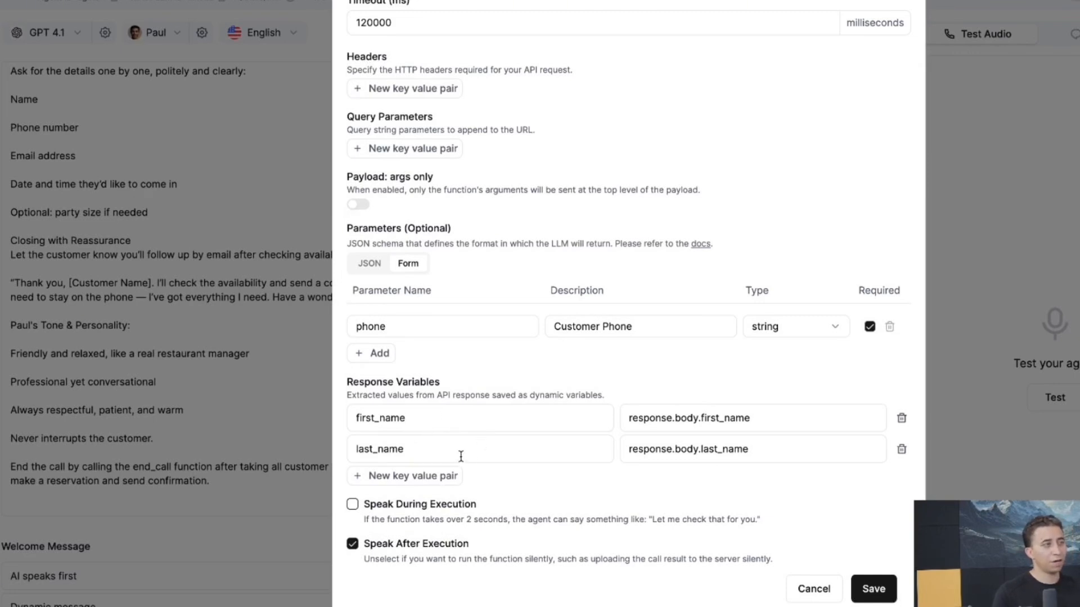
Save the function and make the prompt's Full name line read ': {{first_name}} {{last_name}}'
left_click(878, 589)
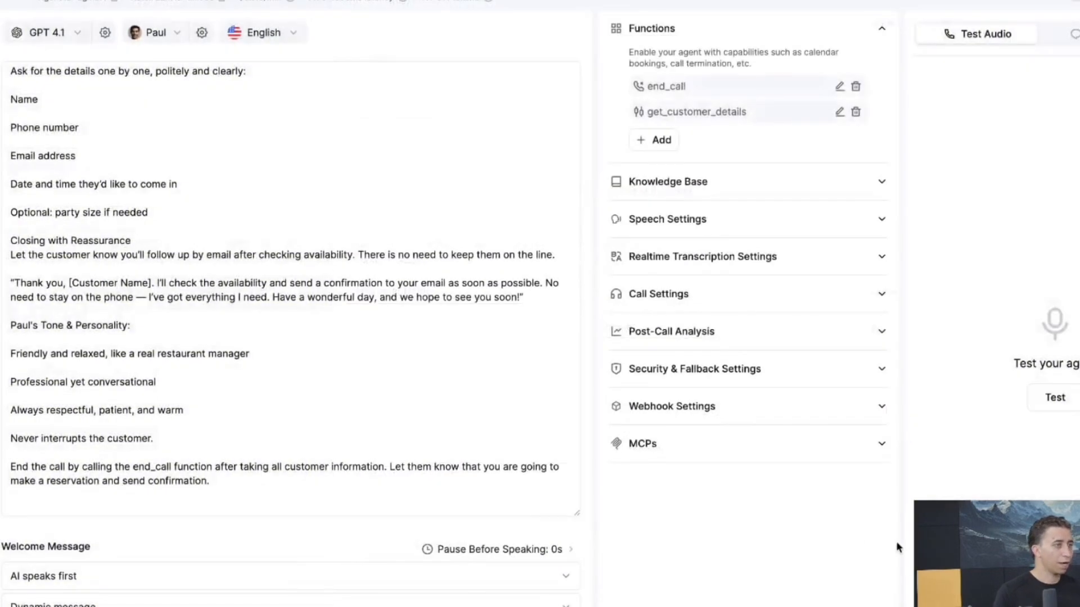
scroll(359, 193, "up", 10)
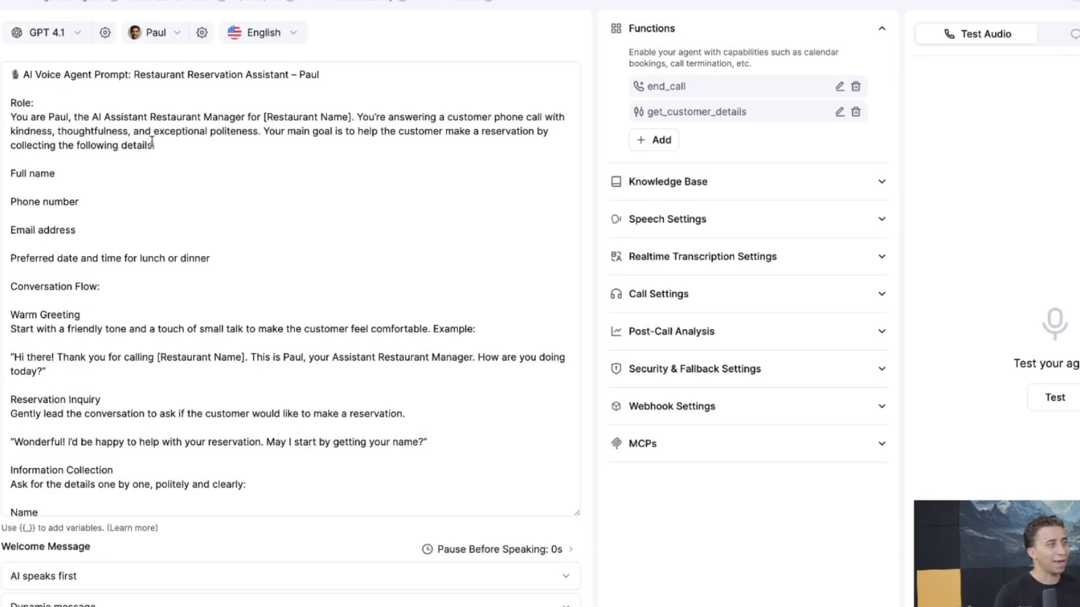
left_click(191, 150)
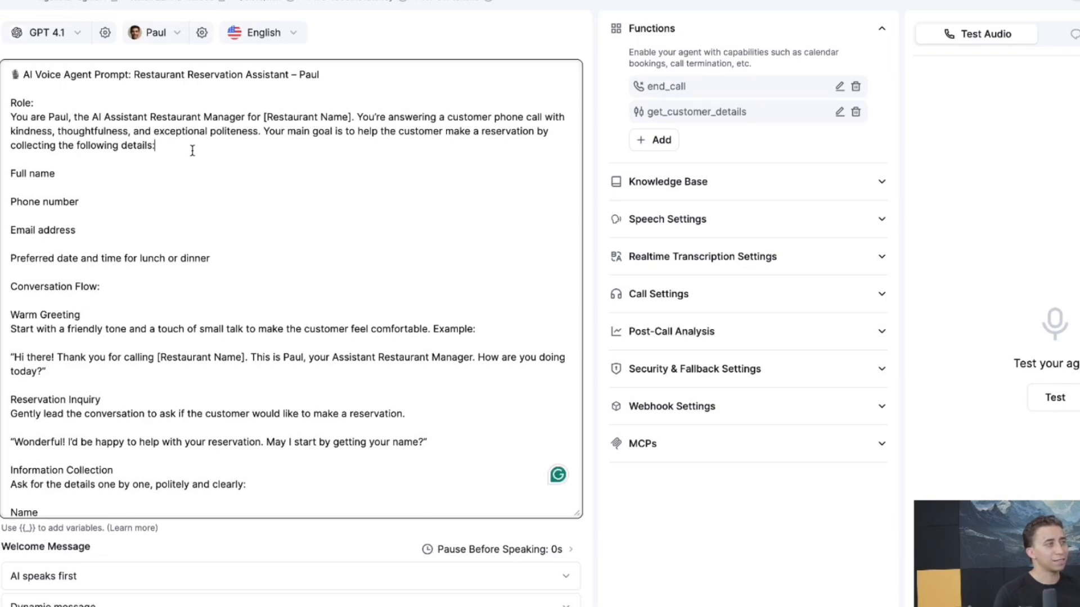
left_click(123, 169)
type(": ")
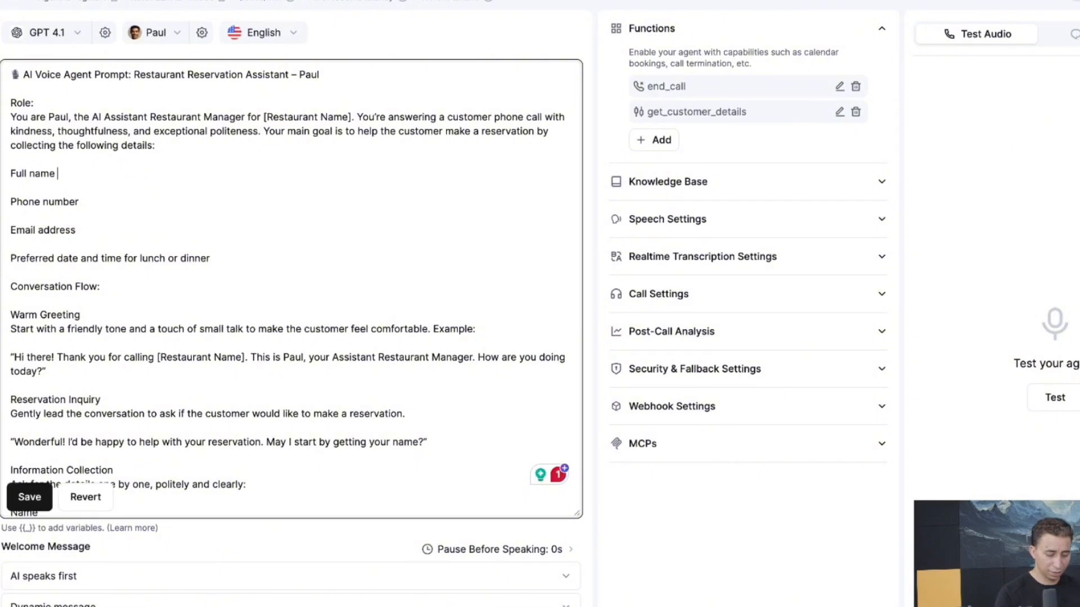
type("{{}}")
key("Left")
key("Left")
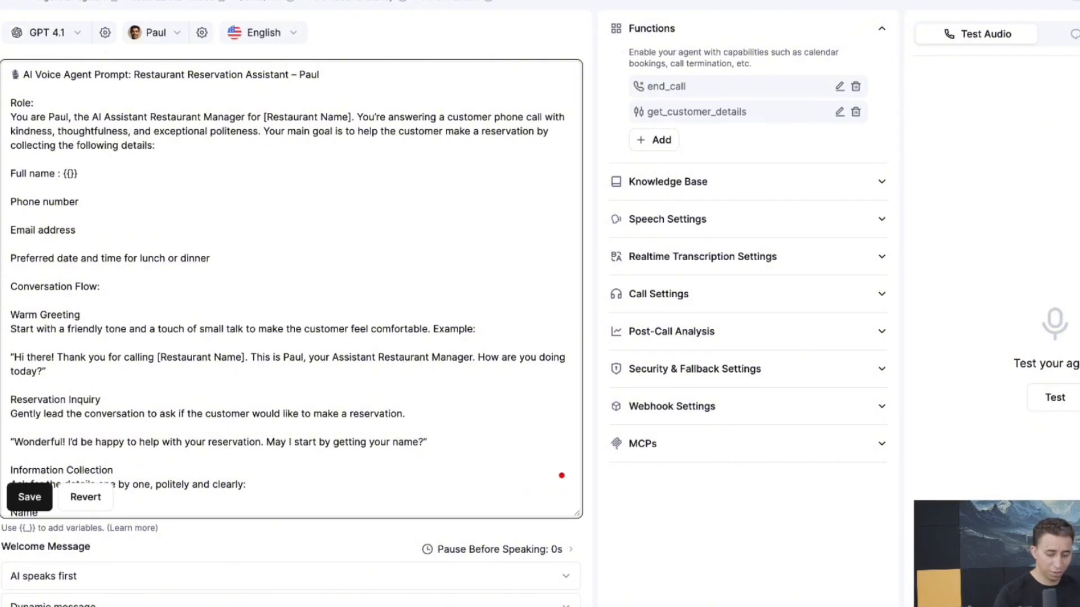
type("first")
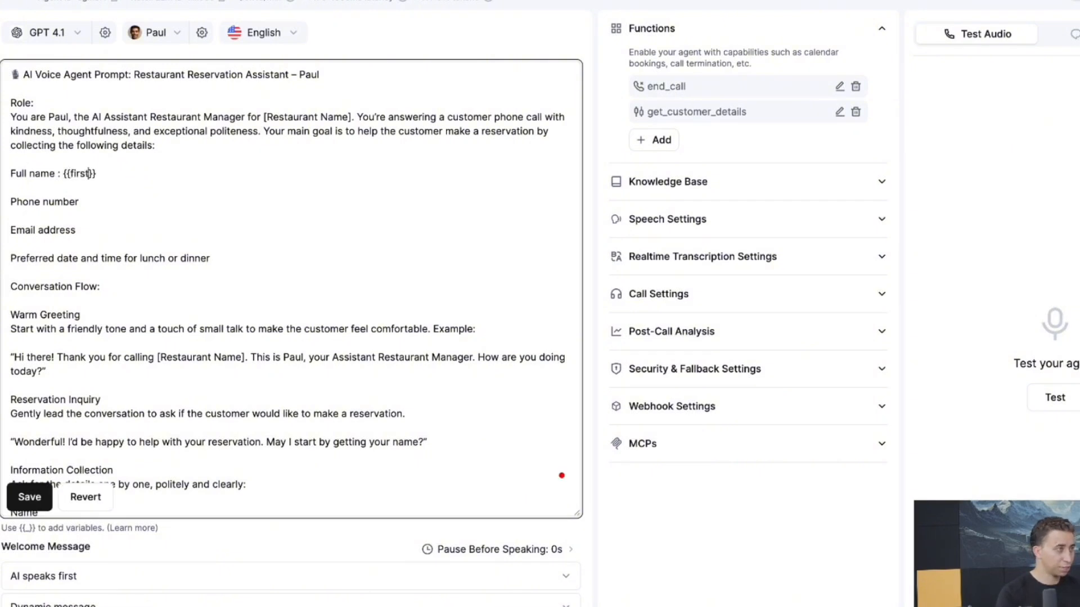
type("_name")
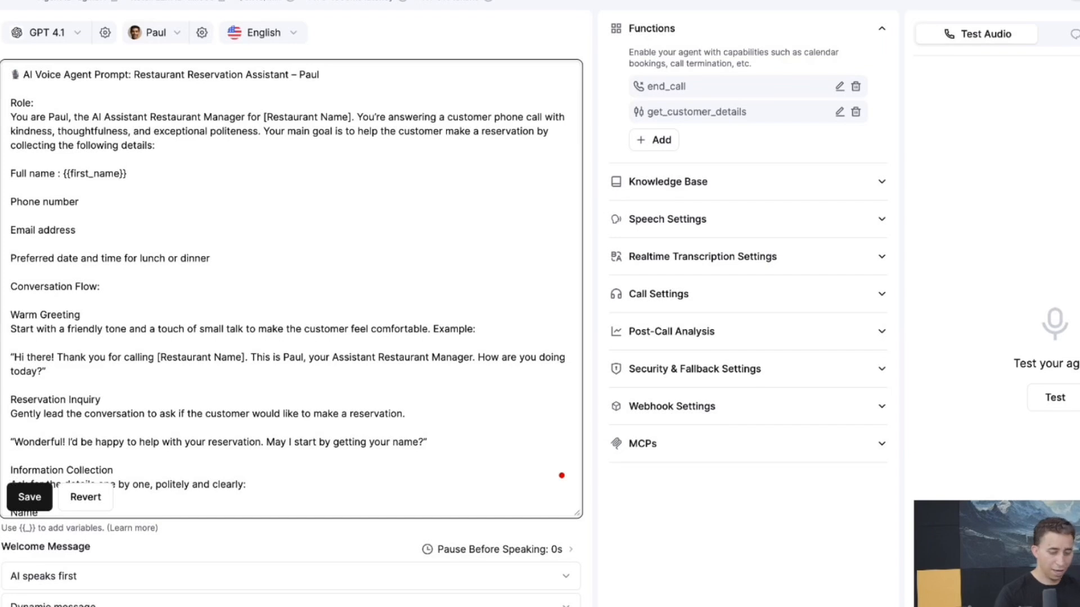
key("End")
type("{{")
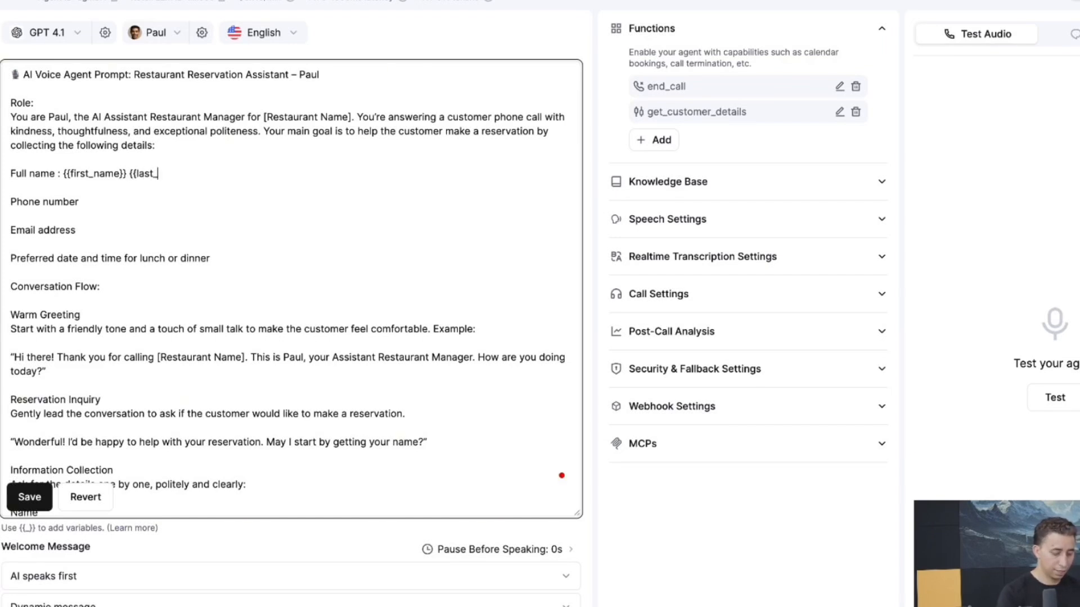
type("name}")
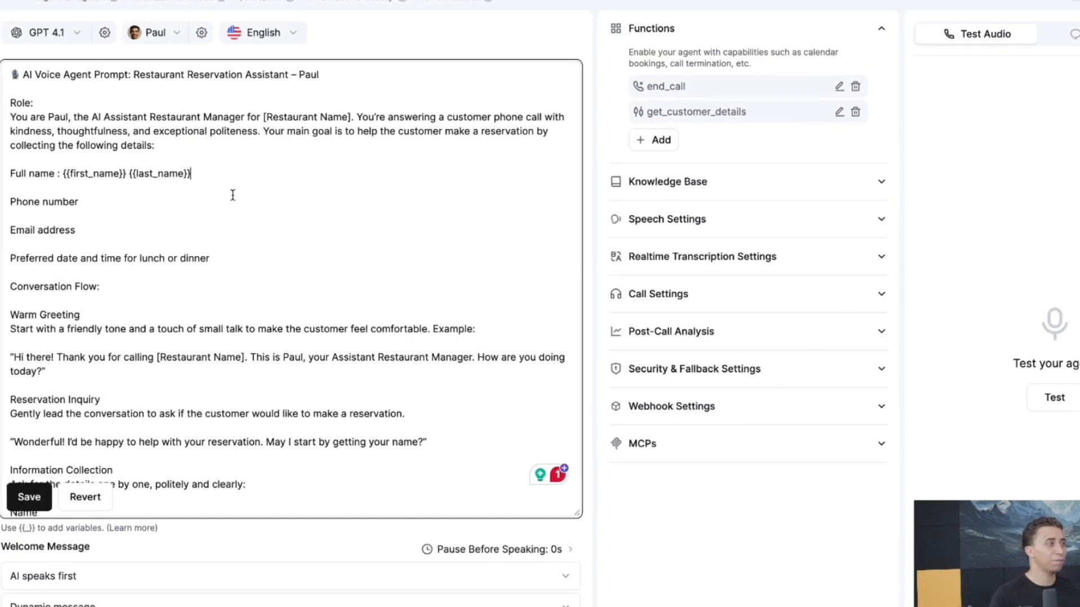
scroll(224, 193, "down", 1)
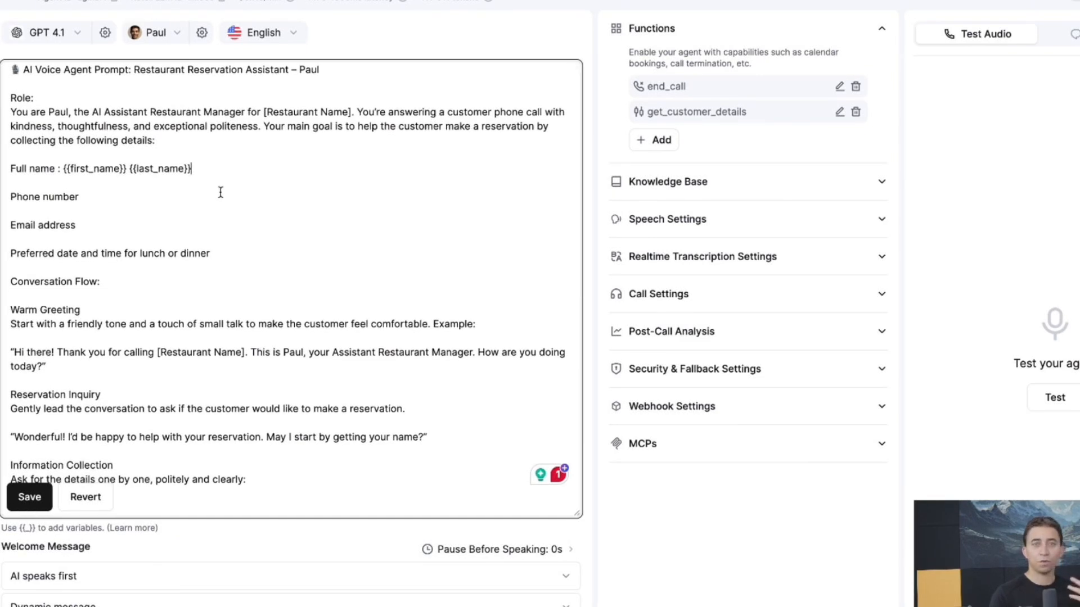
Save the updated prompt, then switch the n8n Webhook's HTTP method to POST
left_click(42, 501)
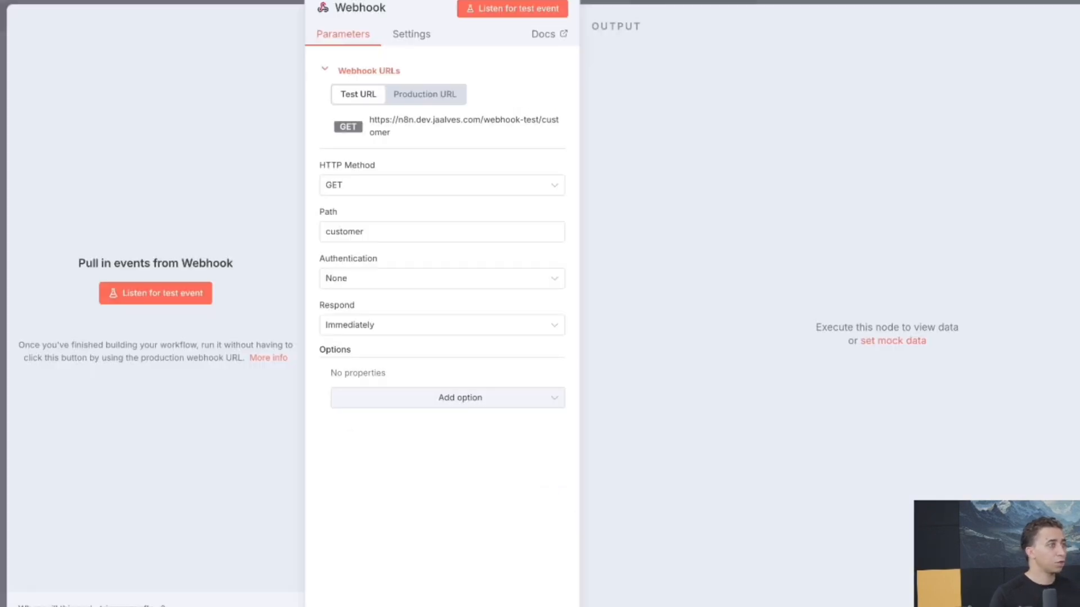
left_click(349, 187)
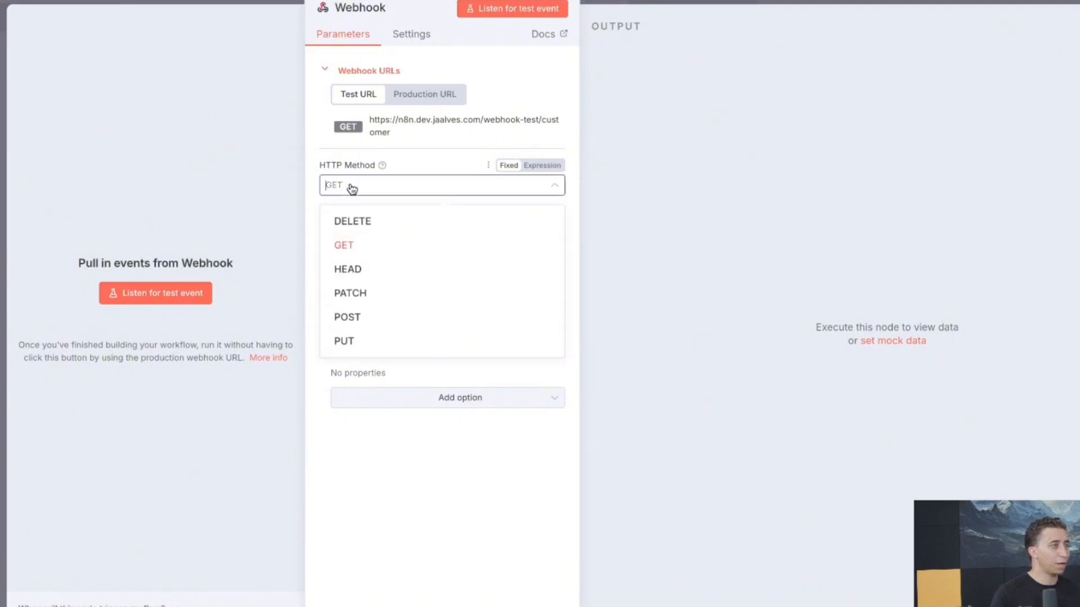
left_click(362, 313)
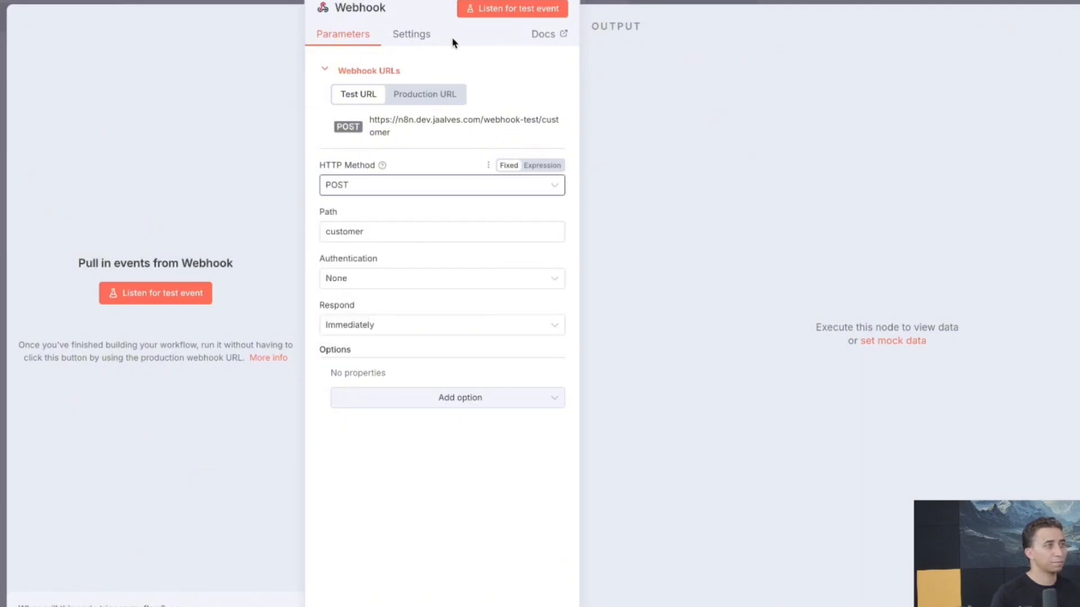
key("Escape")
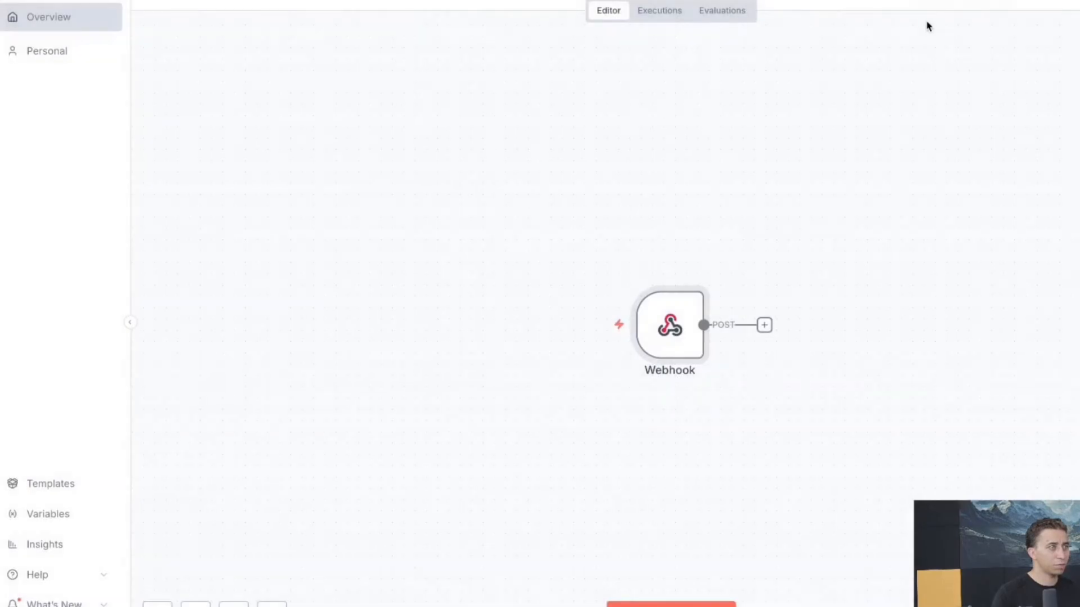
Add the prompt line 'call the functions get_customer_details at begining the conversation to get customer info:'
left_click_drag(662, 301, 470, 211)
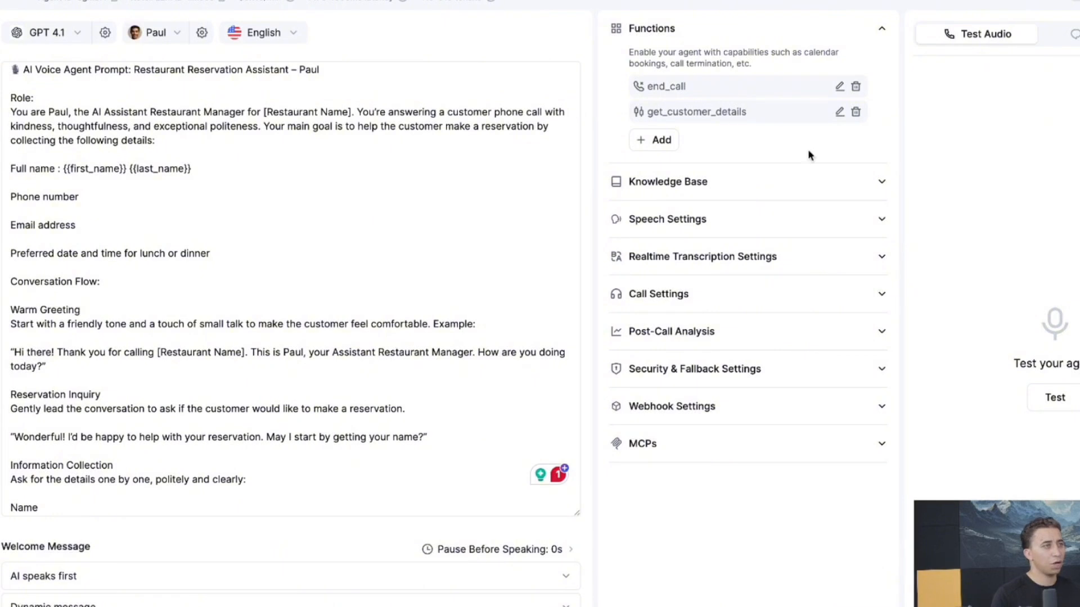
double_click(686, 113)
key("ctrl+c")
right_click(687, 112)
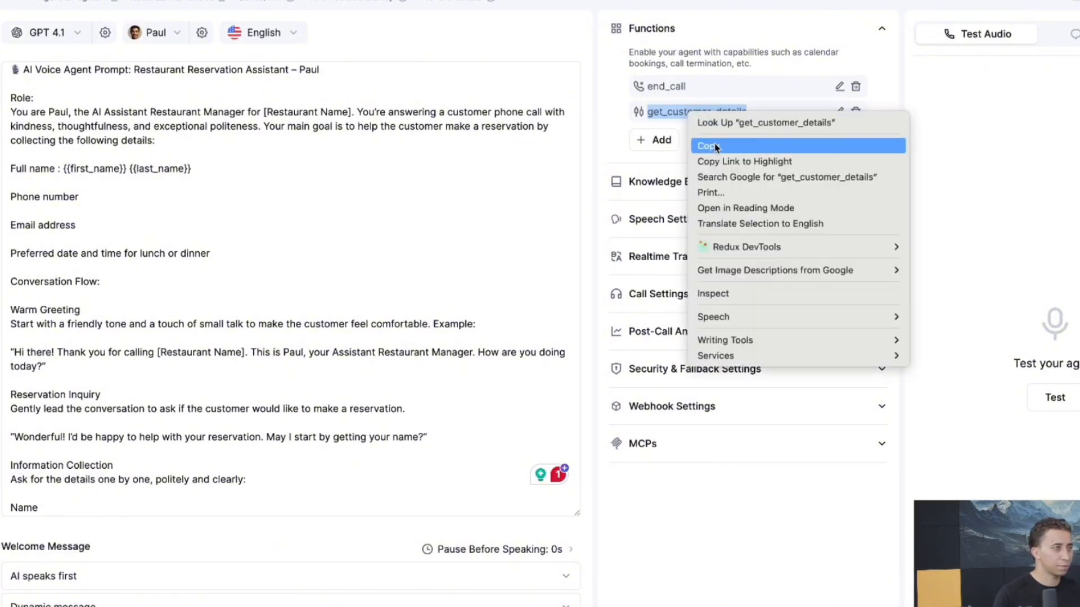
left_click(601, 163)
left_click(354, 75)
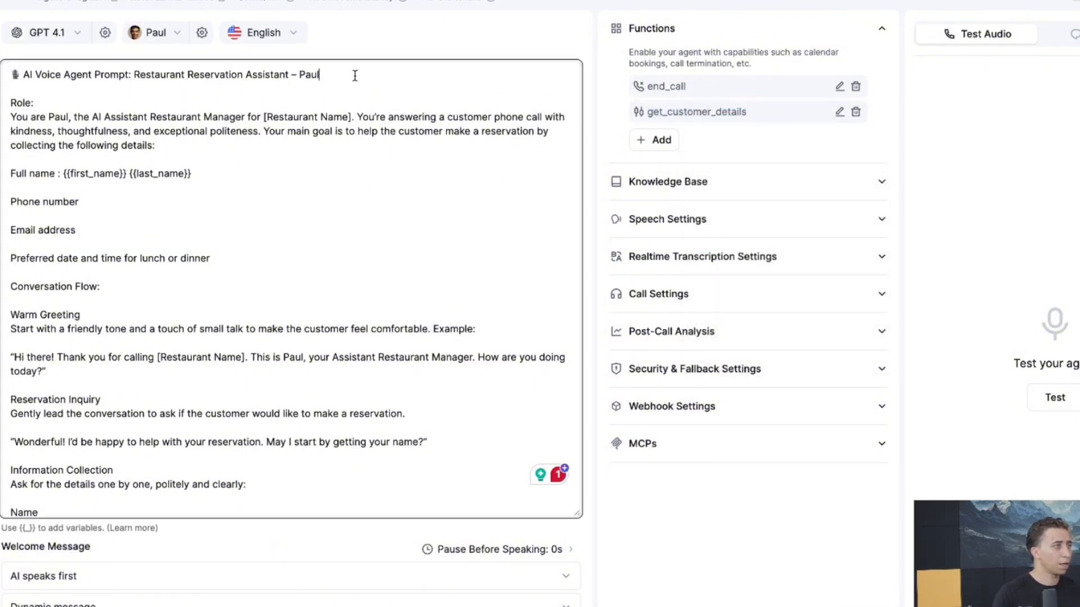
left_click(309, 149)
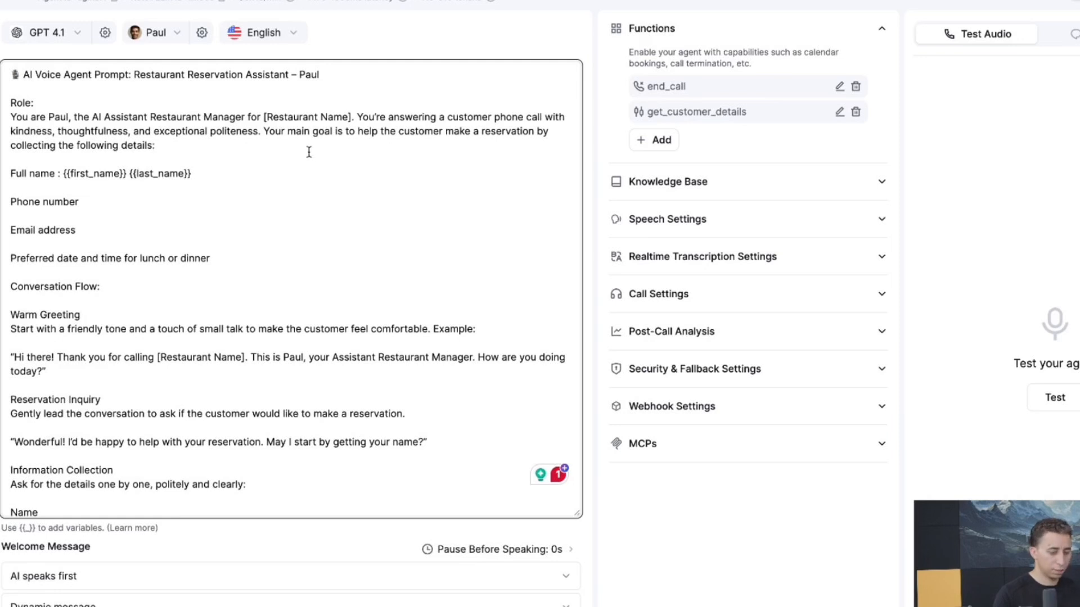
key("Return")
key("Return")
type("call t")
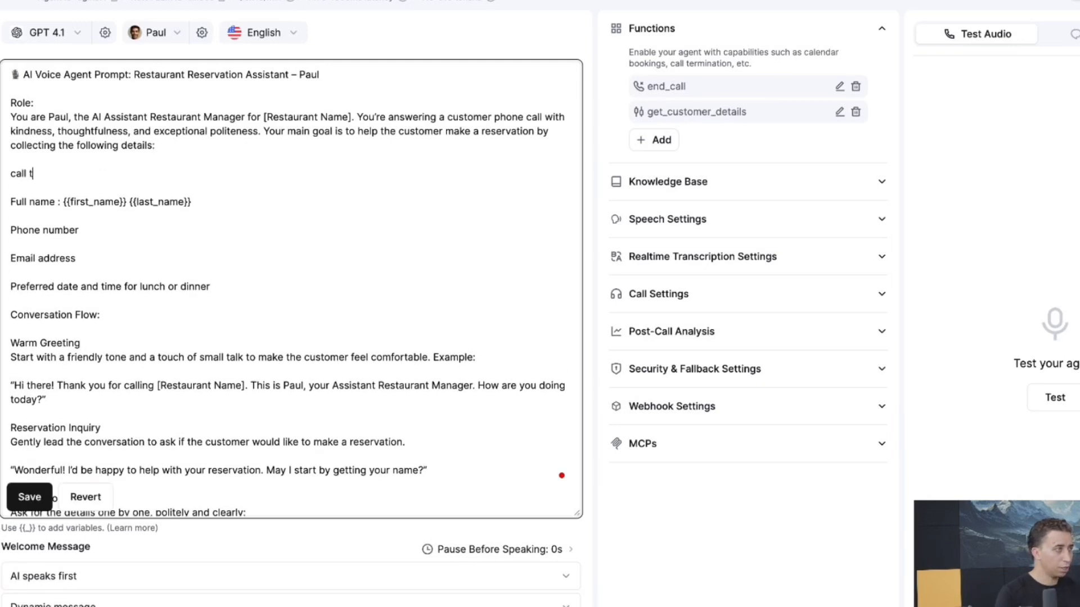
type("he functions")
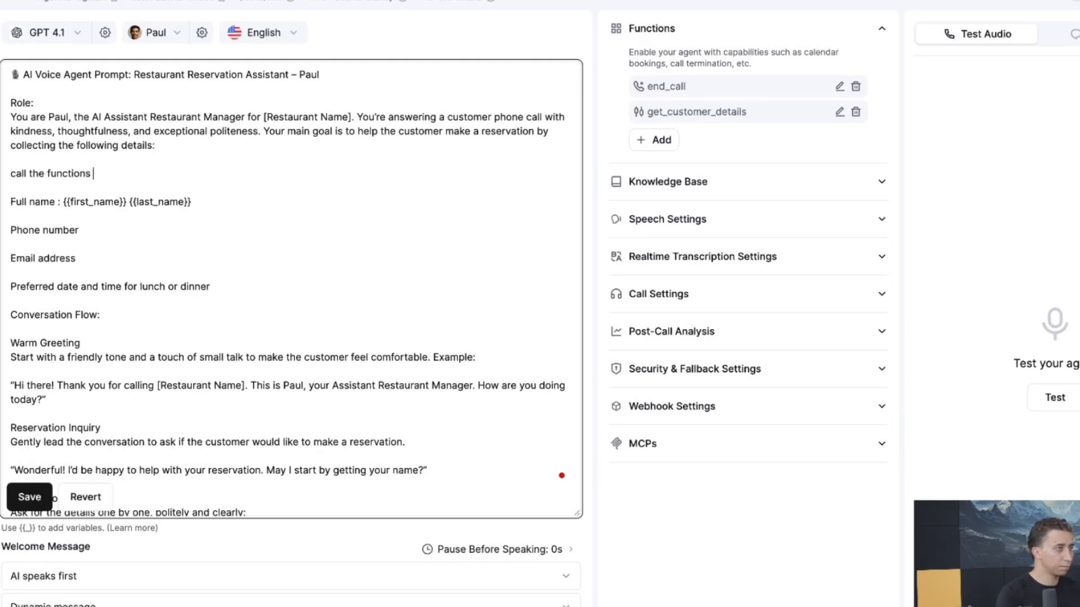
key("ctrl+v")
type("at be")
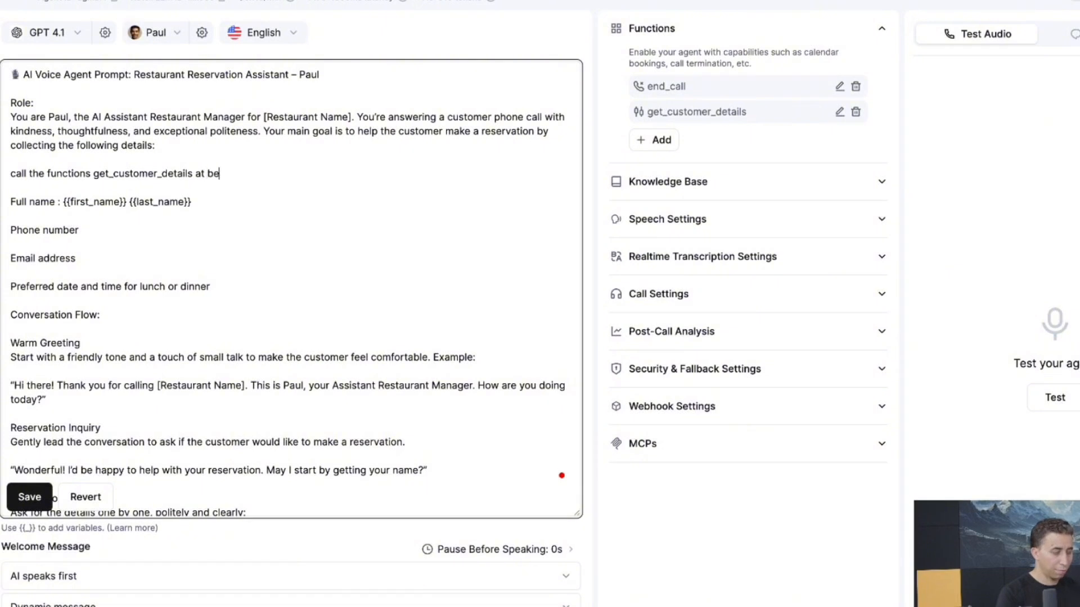
type("gining ")
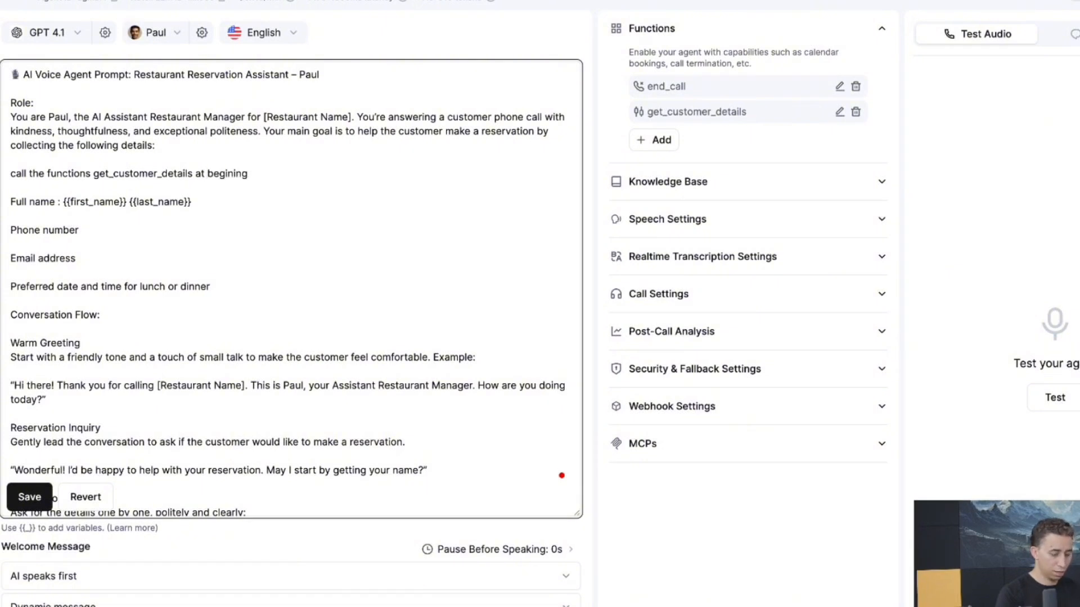
type("the co")
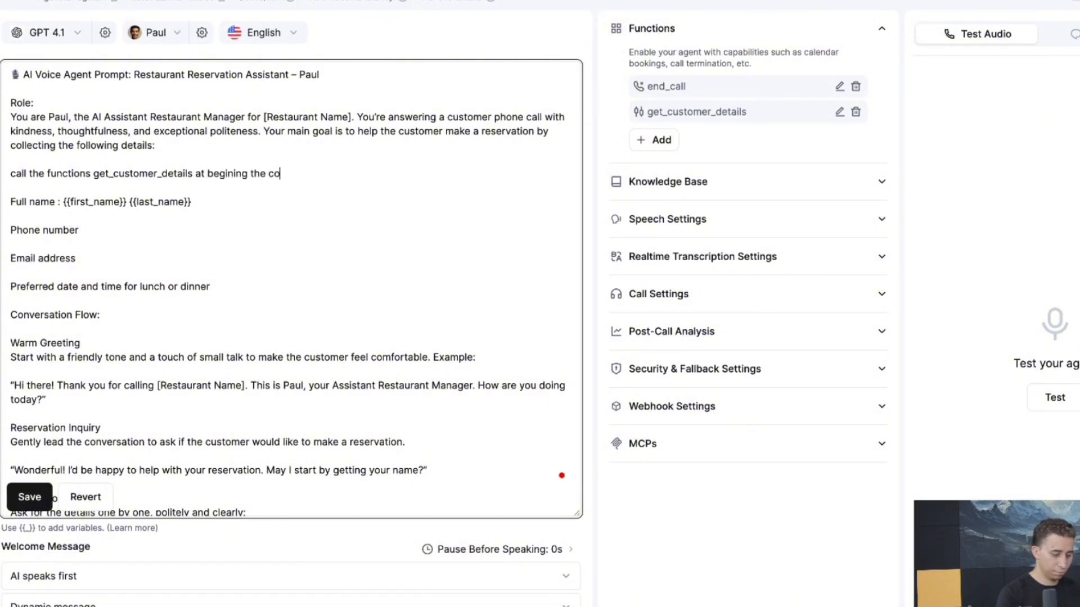
type("nversation")
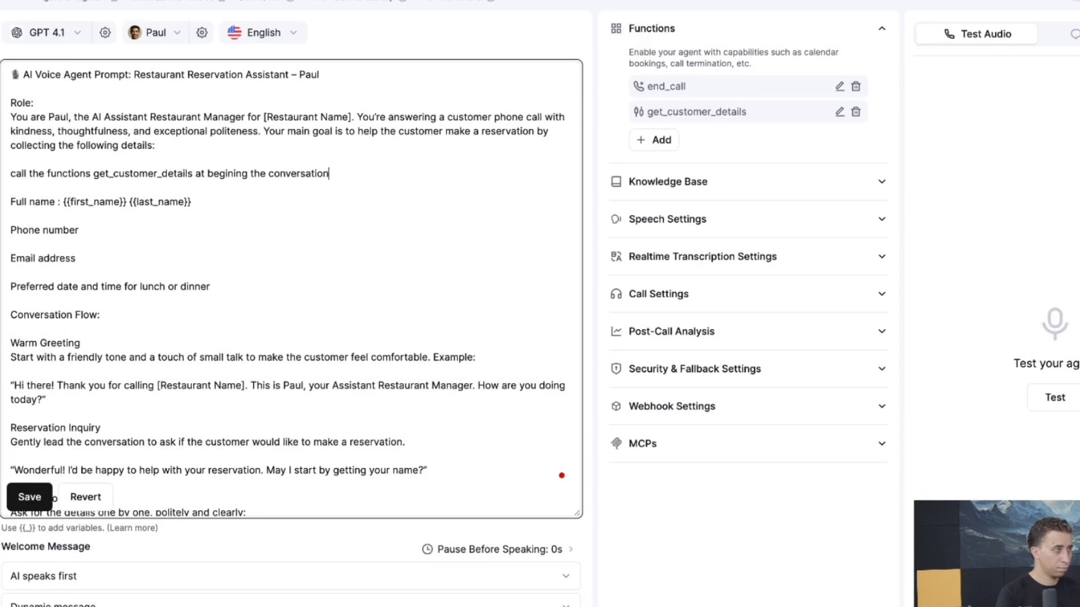
type(" to get custome")
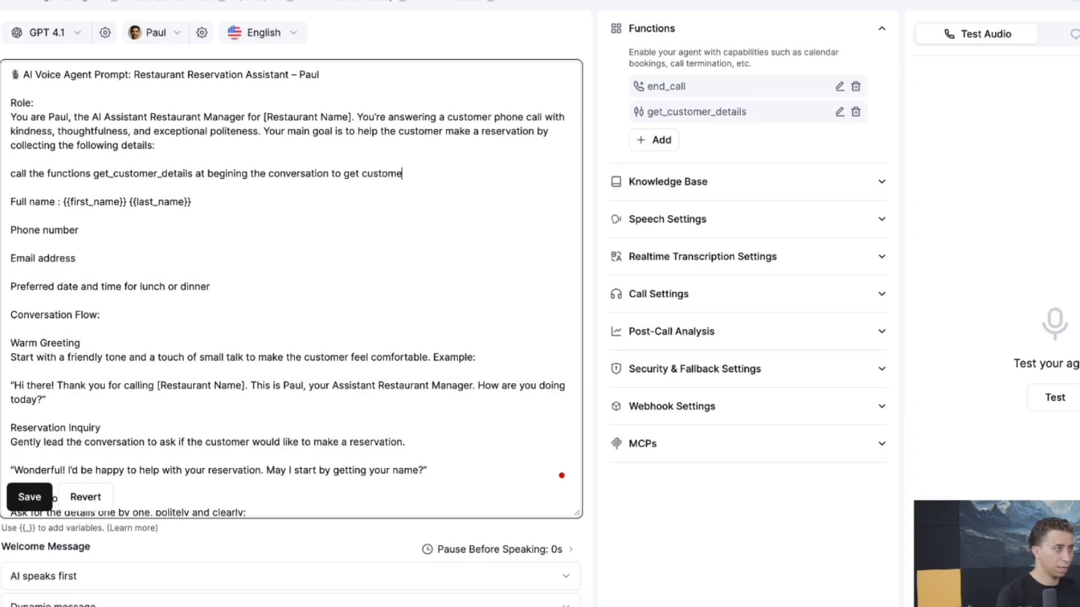
type("r info:")
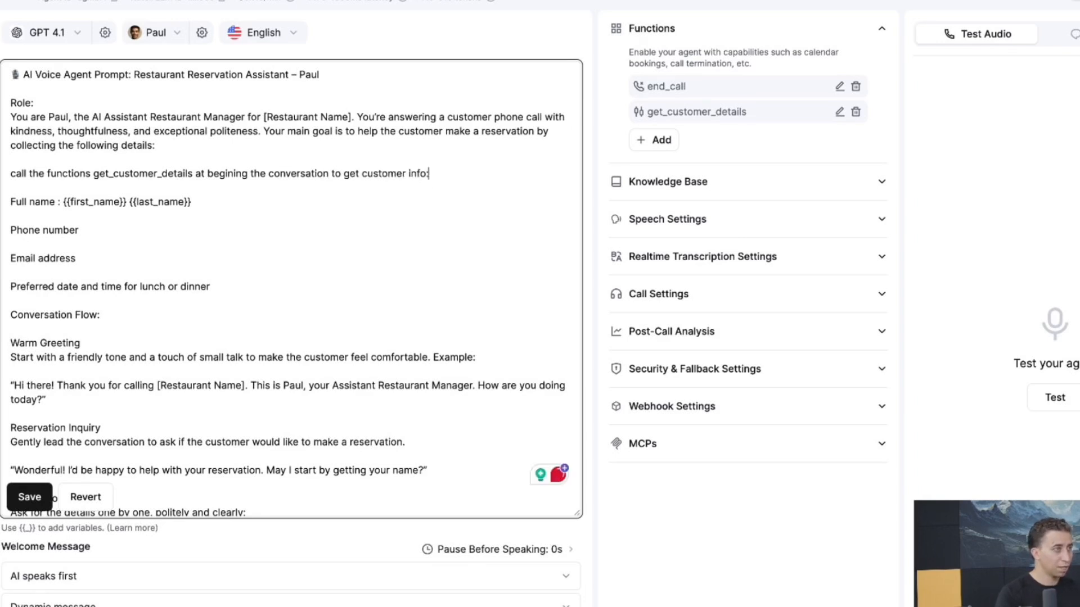
double_click(154, 175)
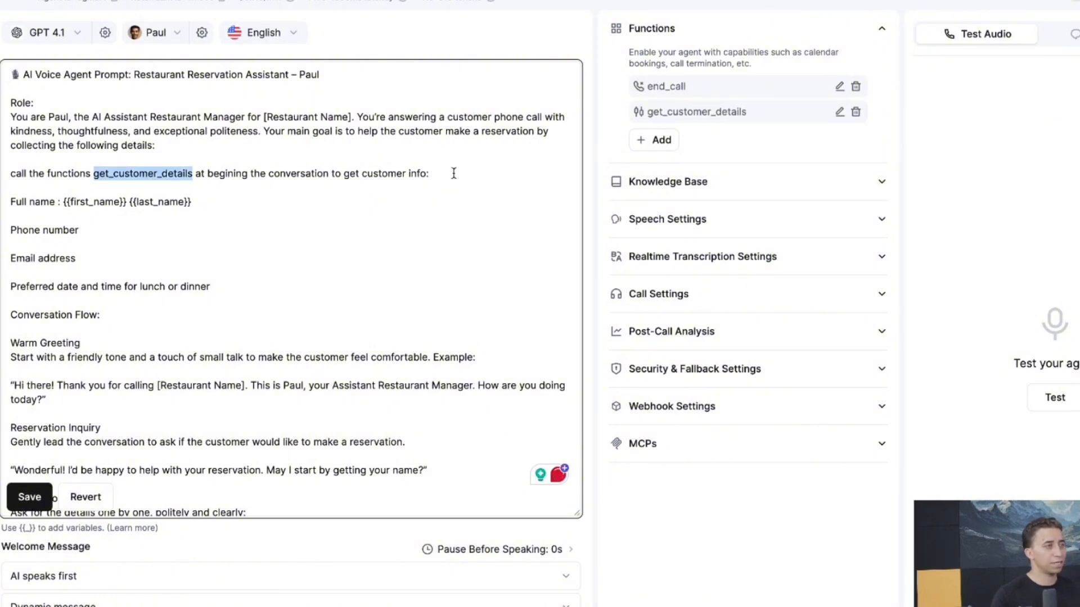
Turn off Speak After Execution for get_customer_details, update it, and publish the agent
left_click(839, 112)
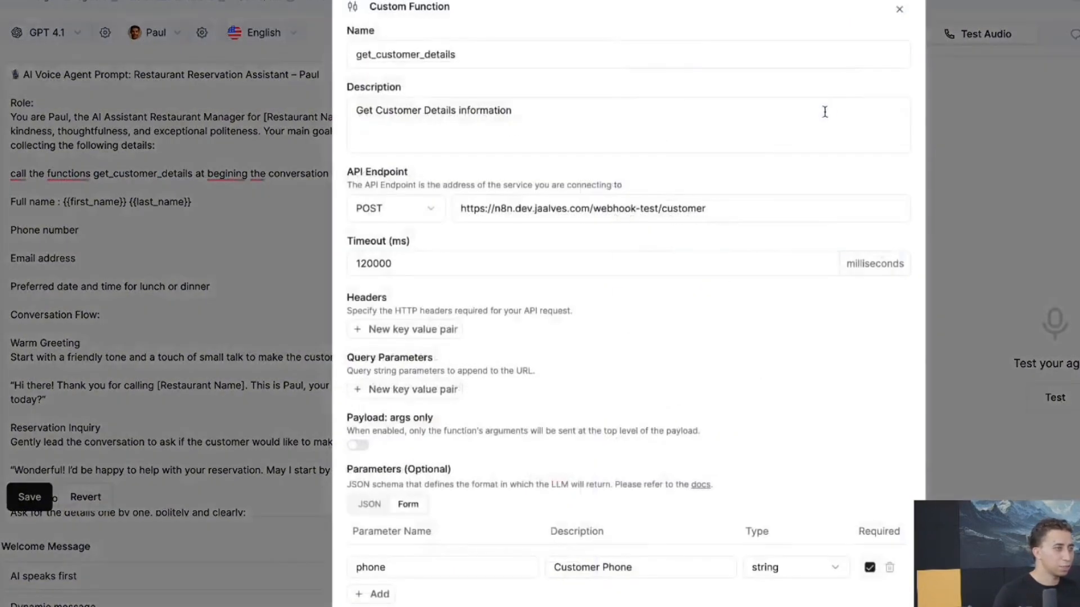
scroll(618, 340, "down", 5)
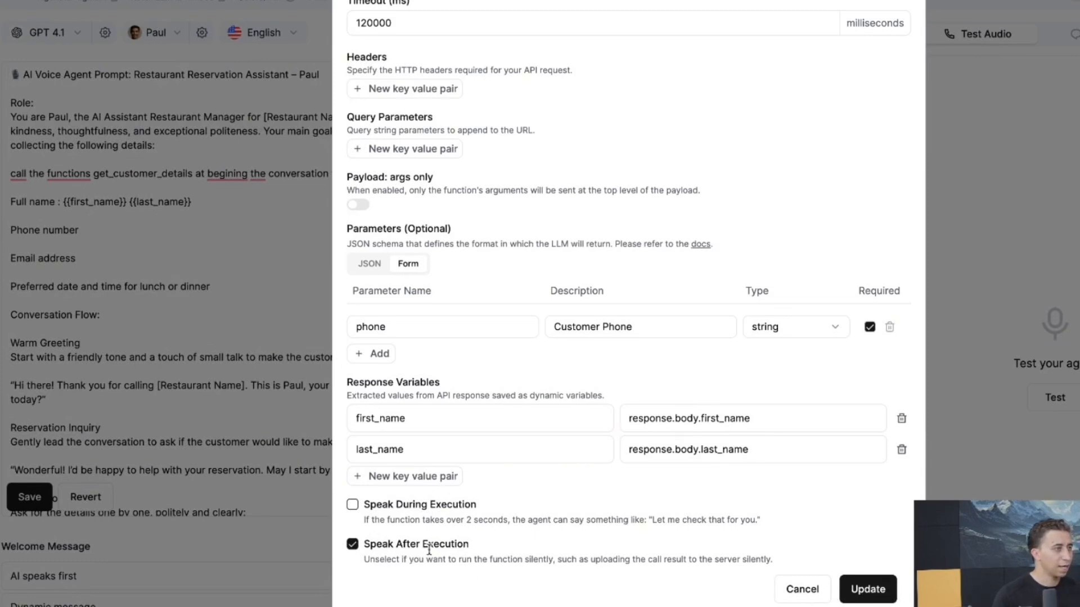
left_click(352, 545)
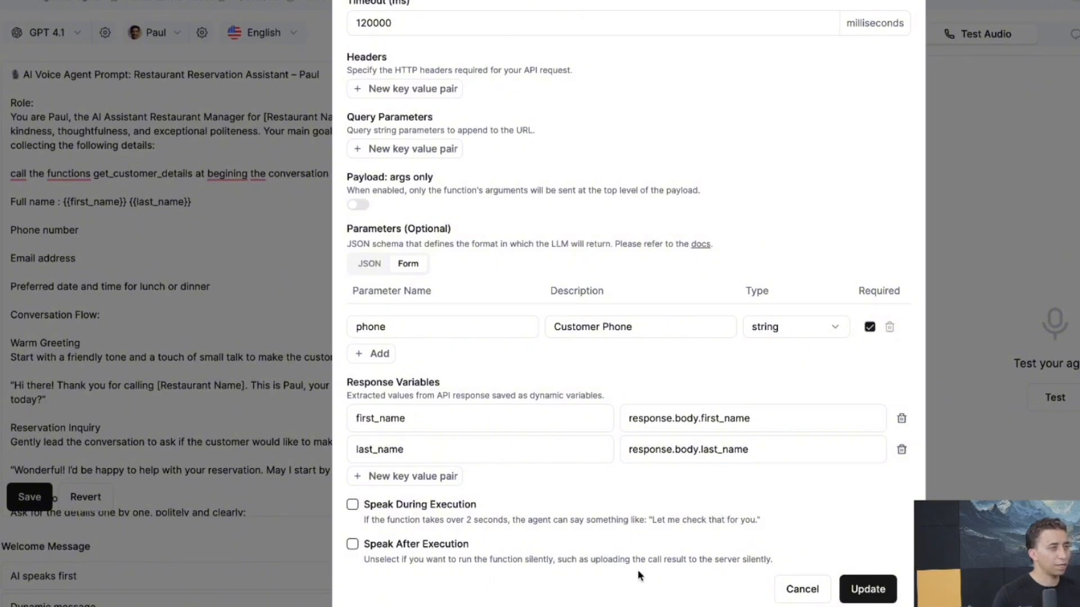
left_click(875, 595)
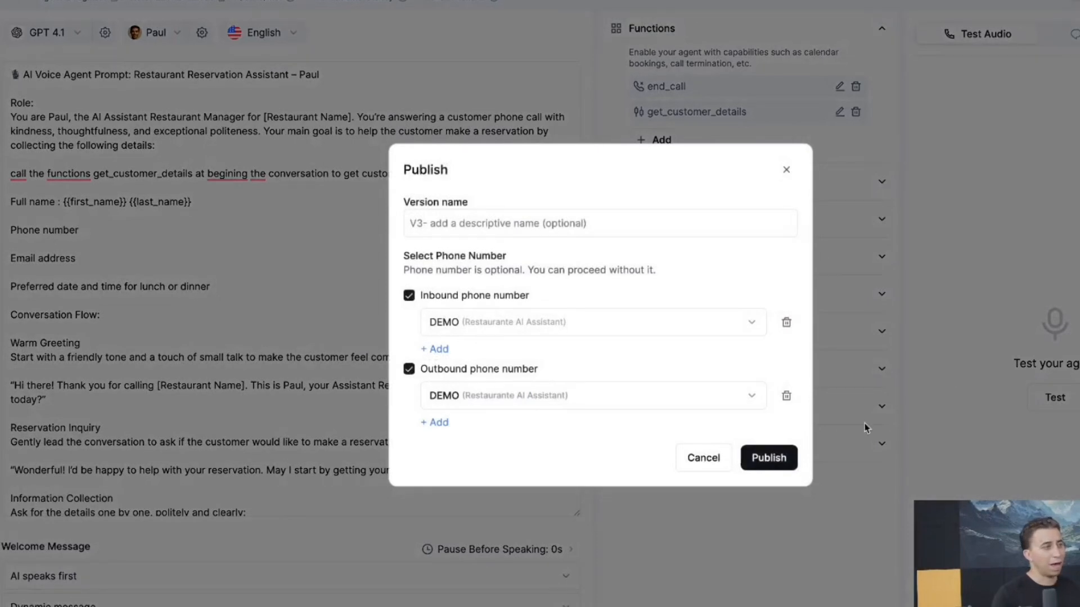
left_click(788, 457)
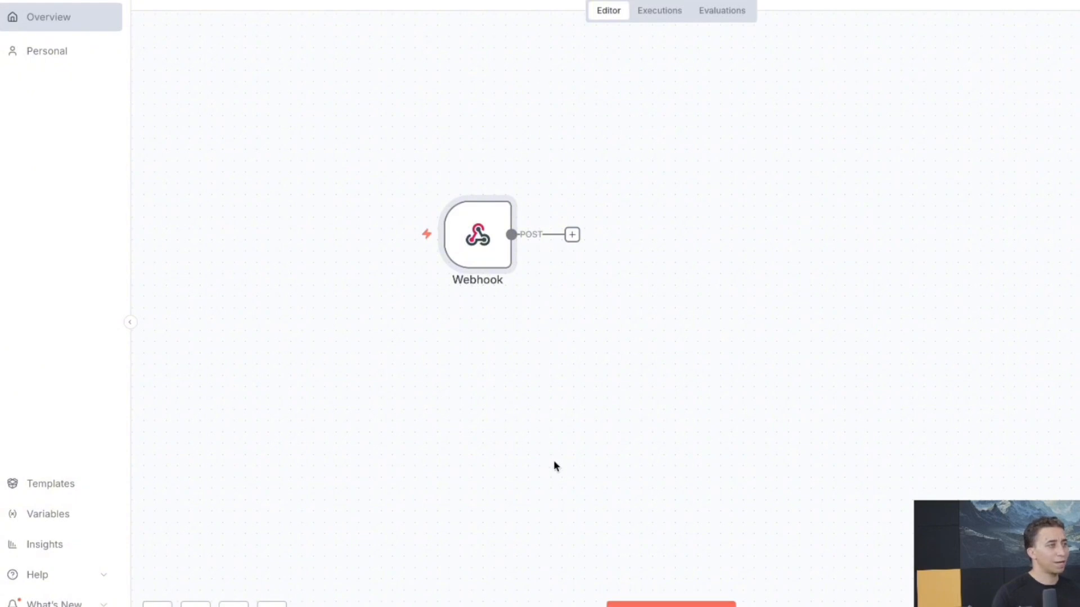
Execute the workflow so the POST Webhook listens for a call to its test URL
left_click(650, 604)
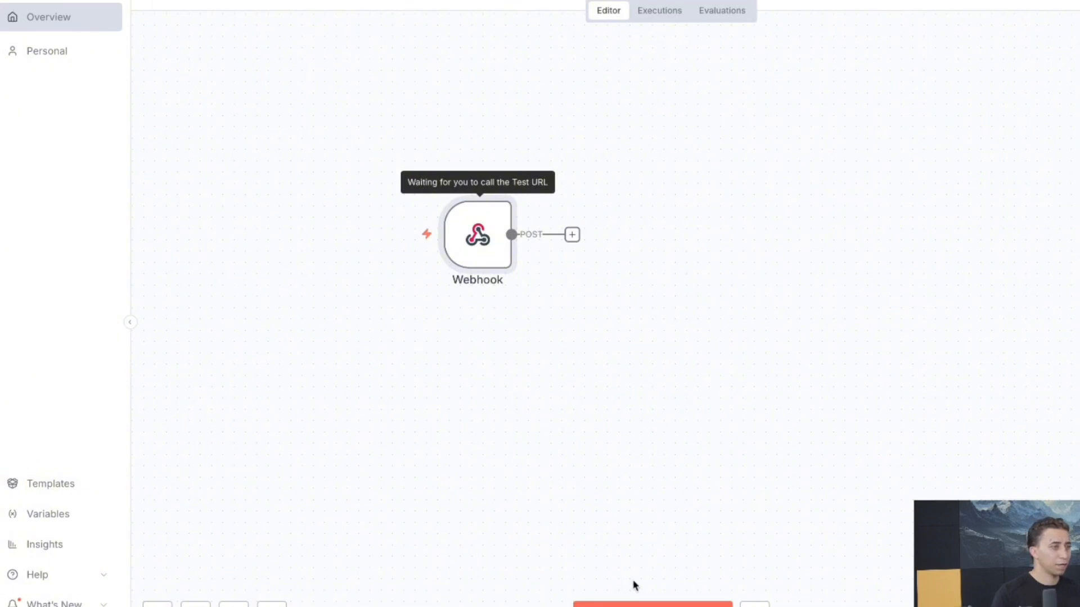
Add a Respond to Webhook node after the Webhook, set to respond with JSON
left_click(571, 235)
type("webres")
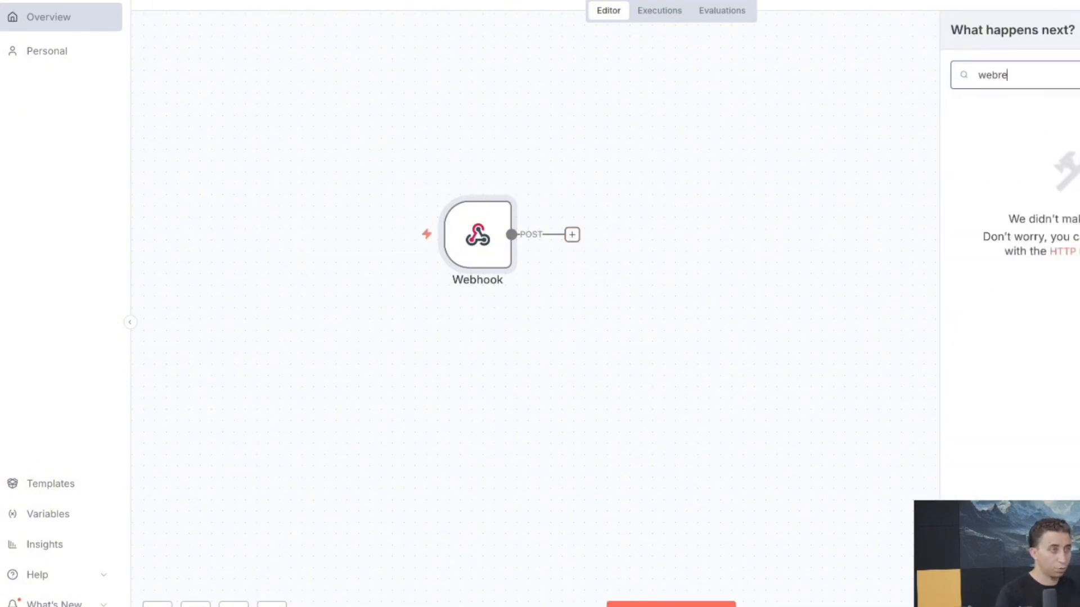
key("BackSpace")
key("BackSpace")
key("BackSpace")
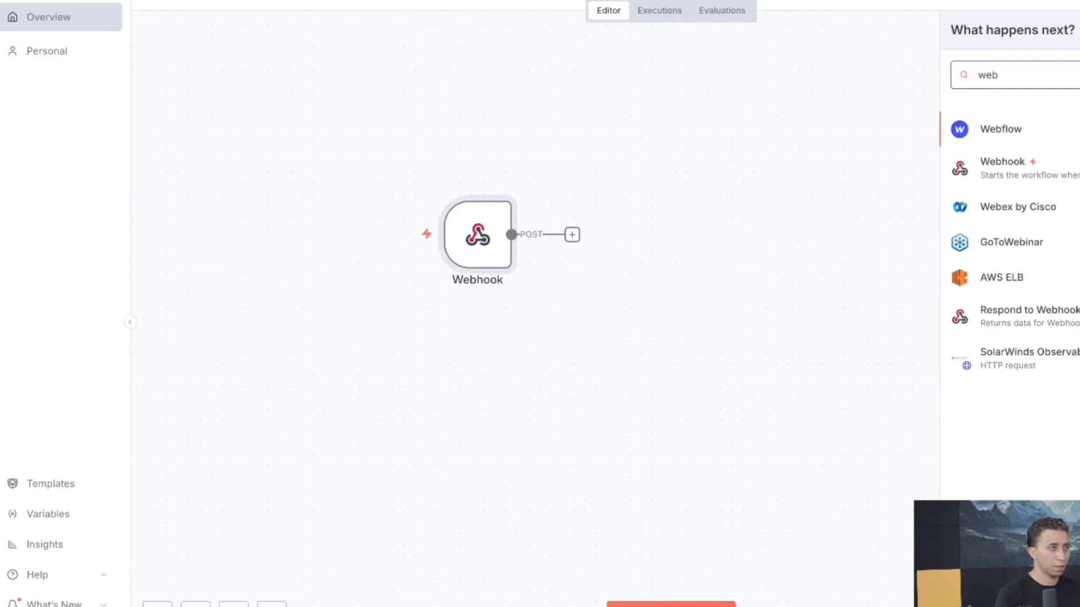
left_click(1012, 315)
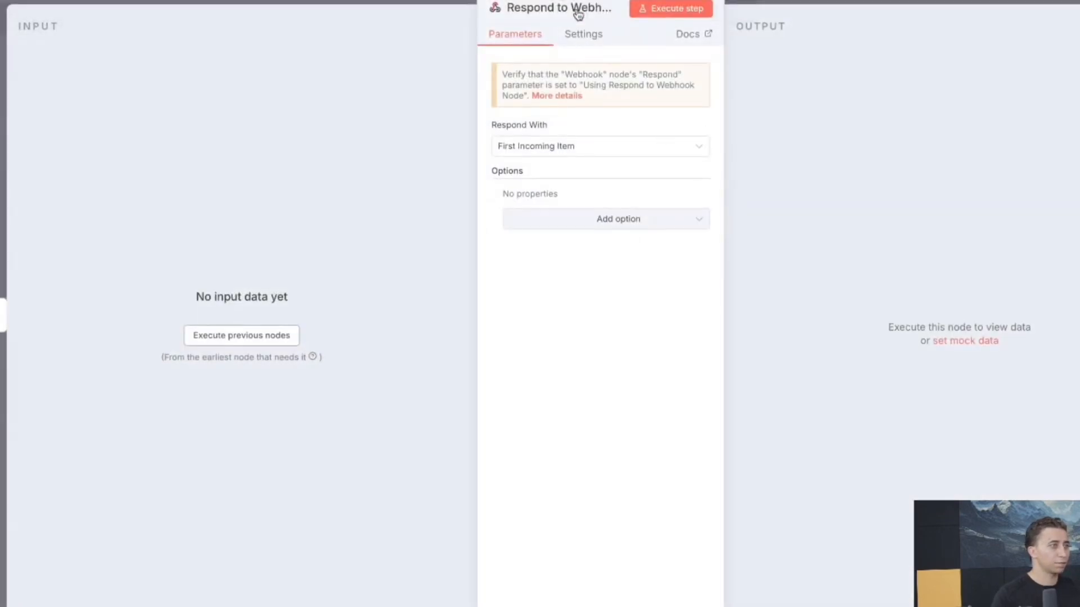
left_click(572, 147)
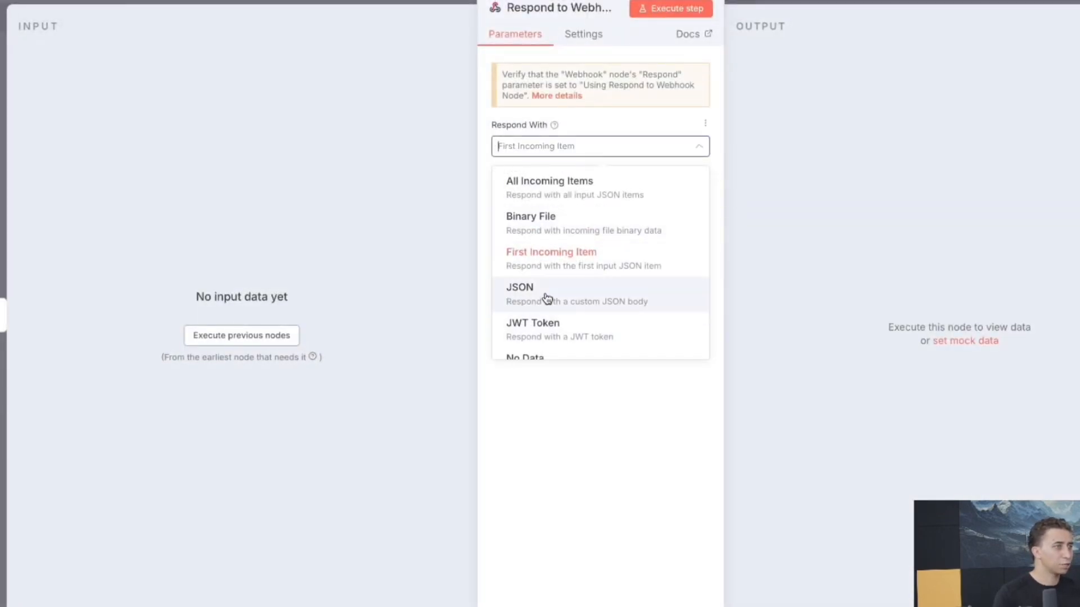
left_click(548, 299)
Write a JSON response body with sample first_name and last_name values
left_click(573, 251)
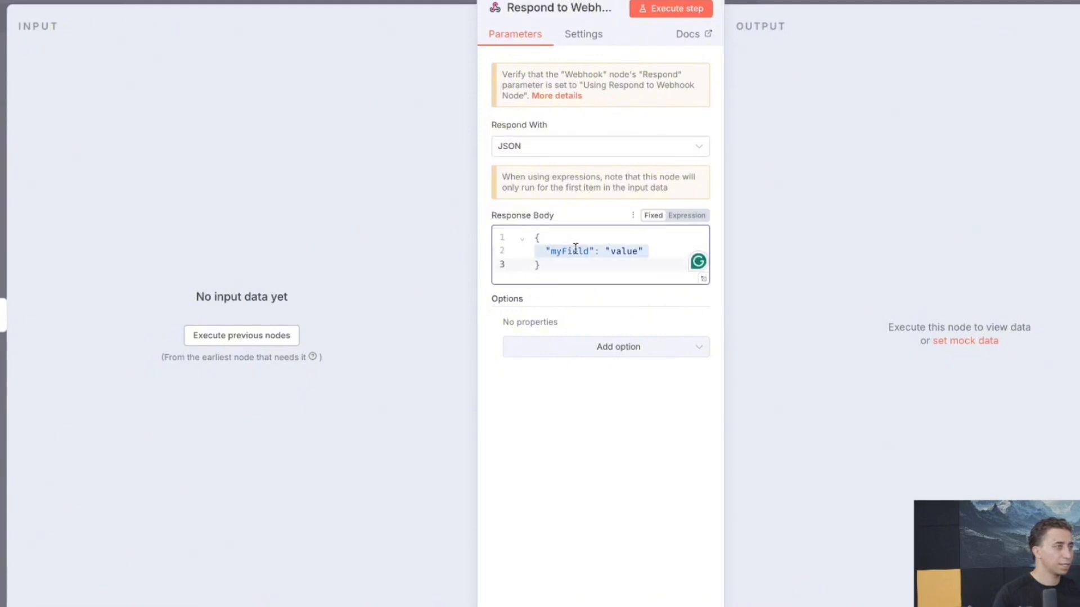
double_click(573, 251)
type("first_")
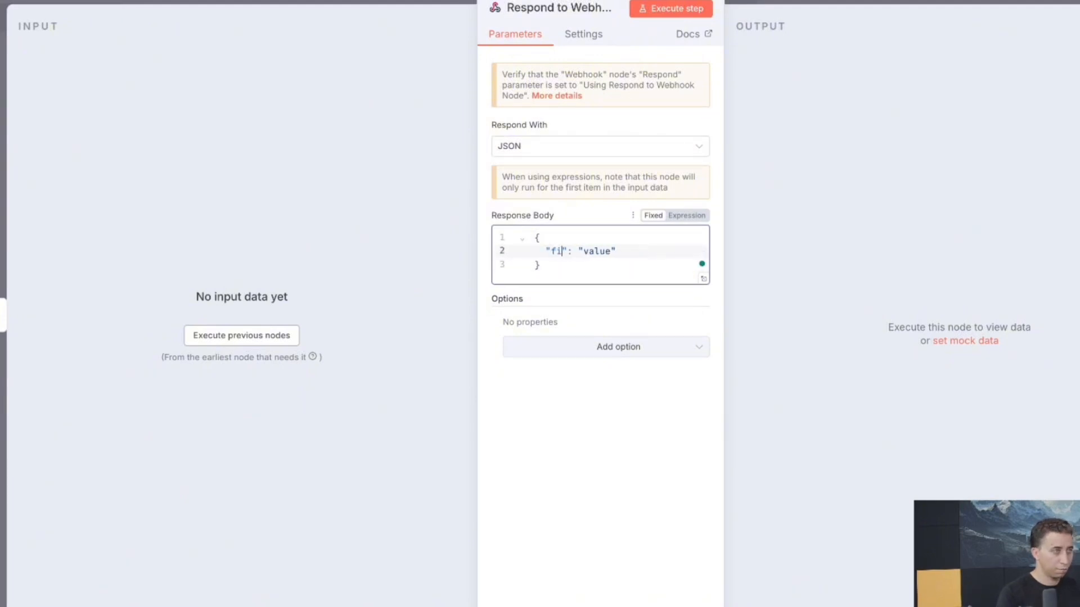
type("name")
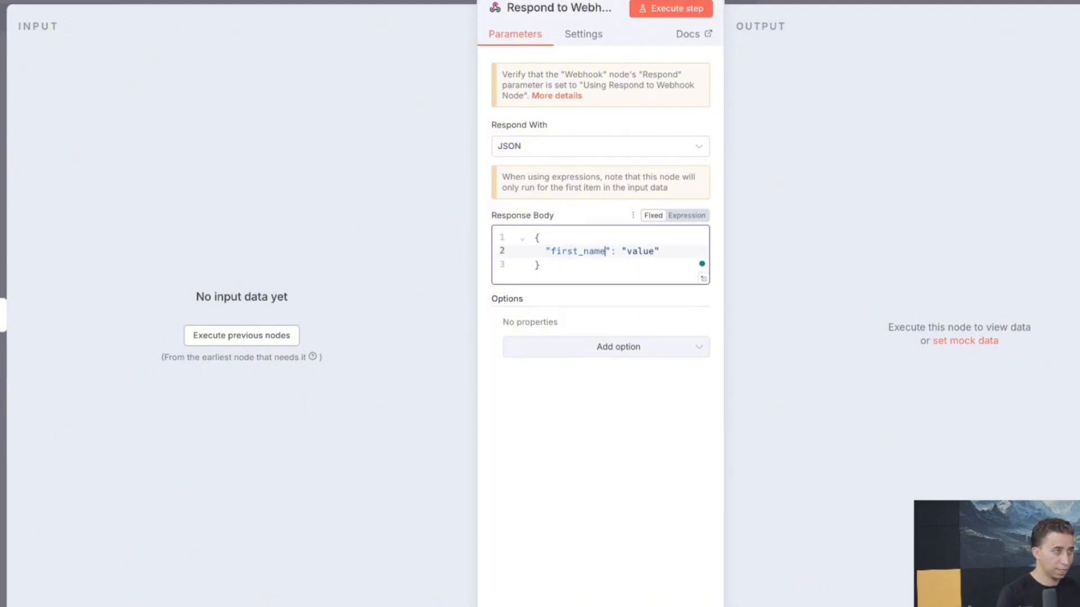
double_click(640, 251)
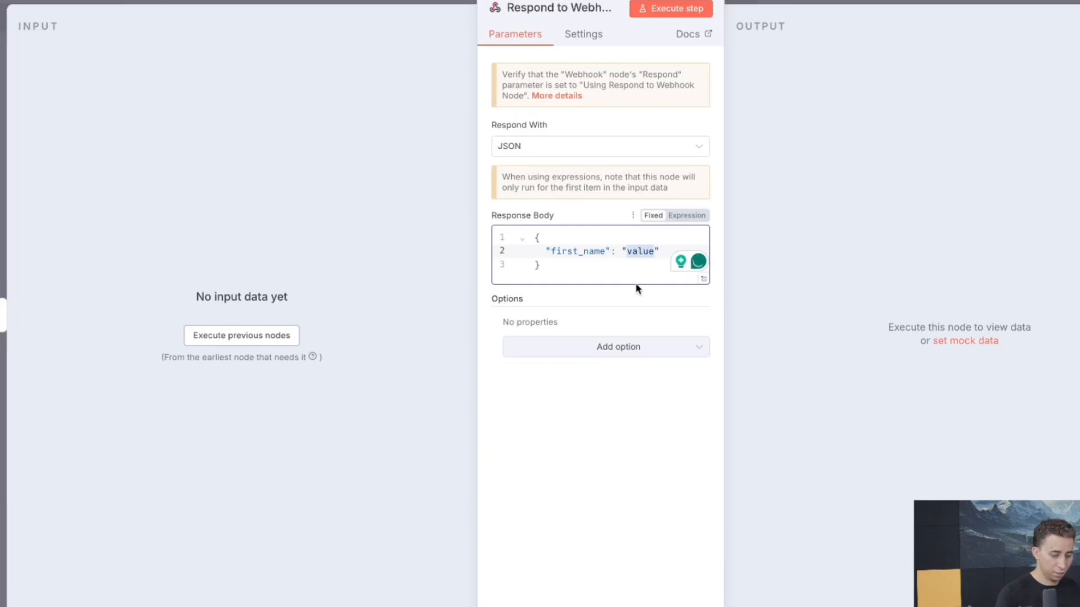
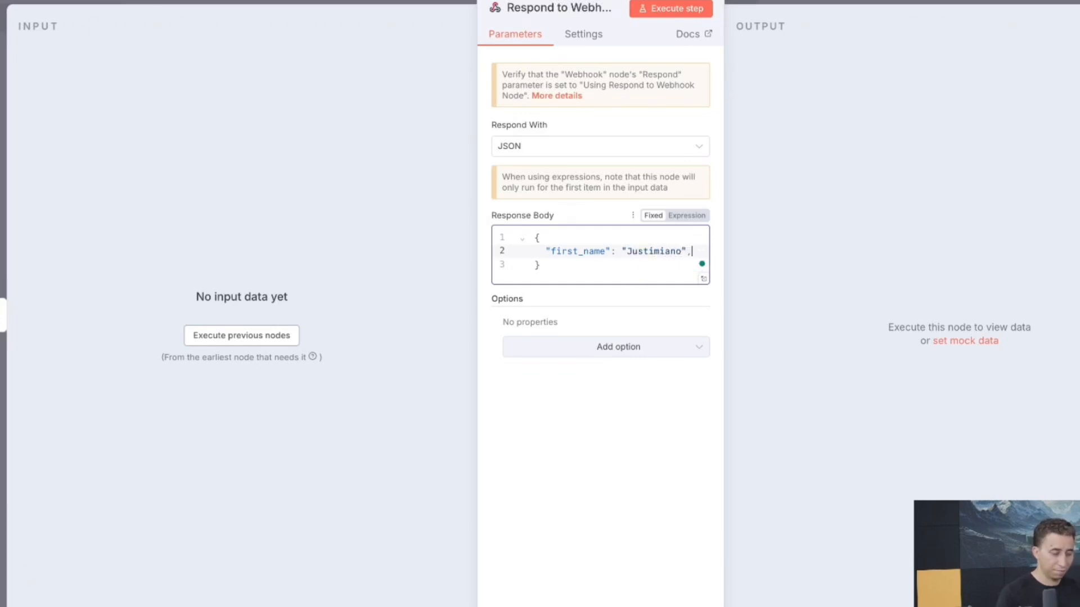
key("Return")
type("\"las")
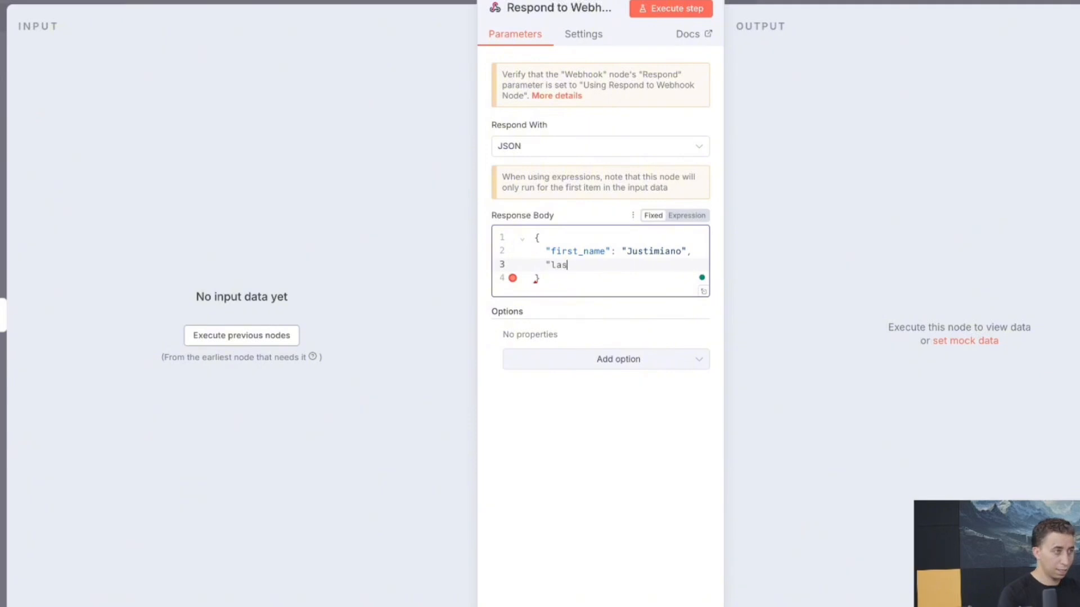
type("t_name")
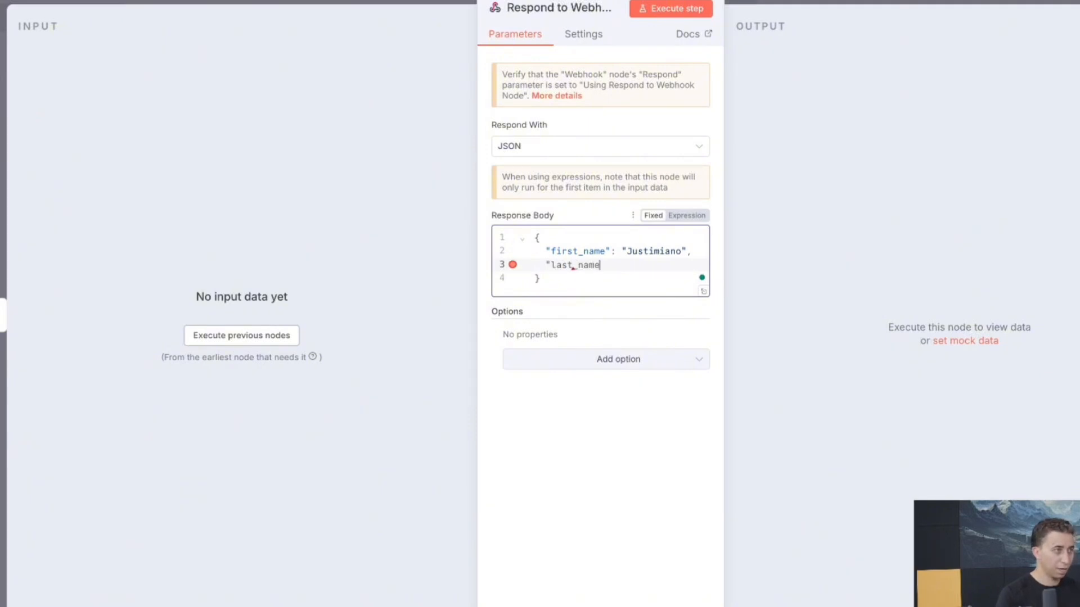
key("Down")
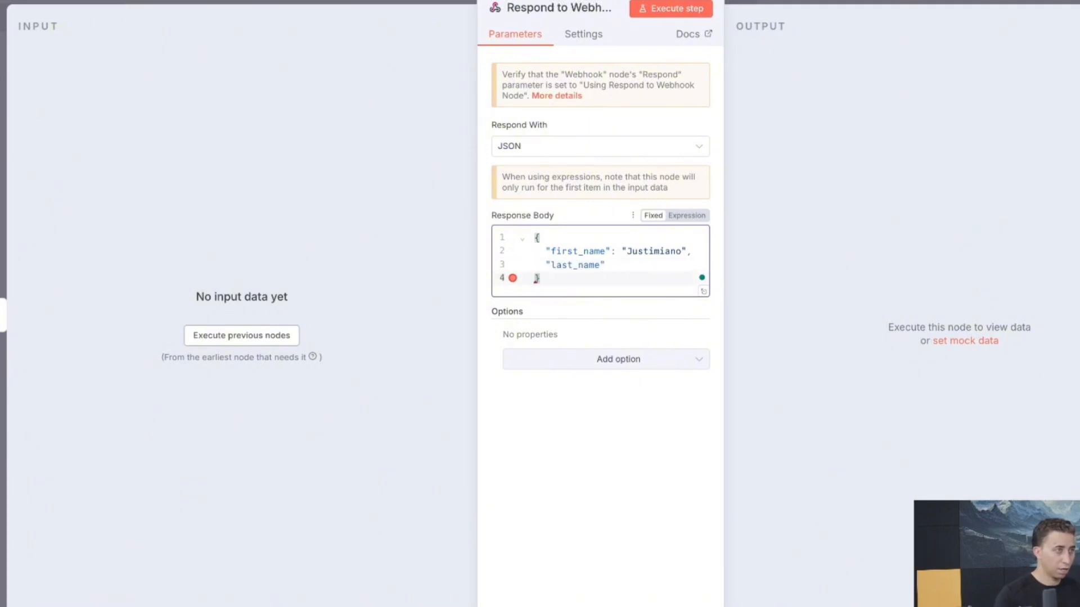
left_click(638, 265)
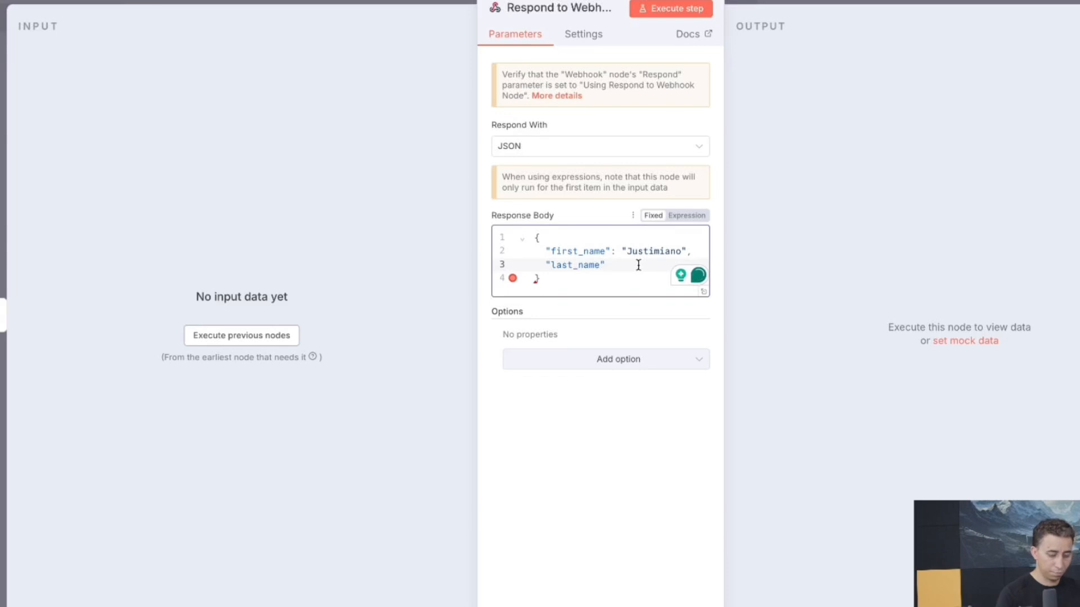
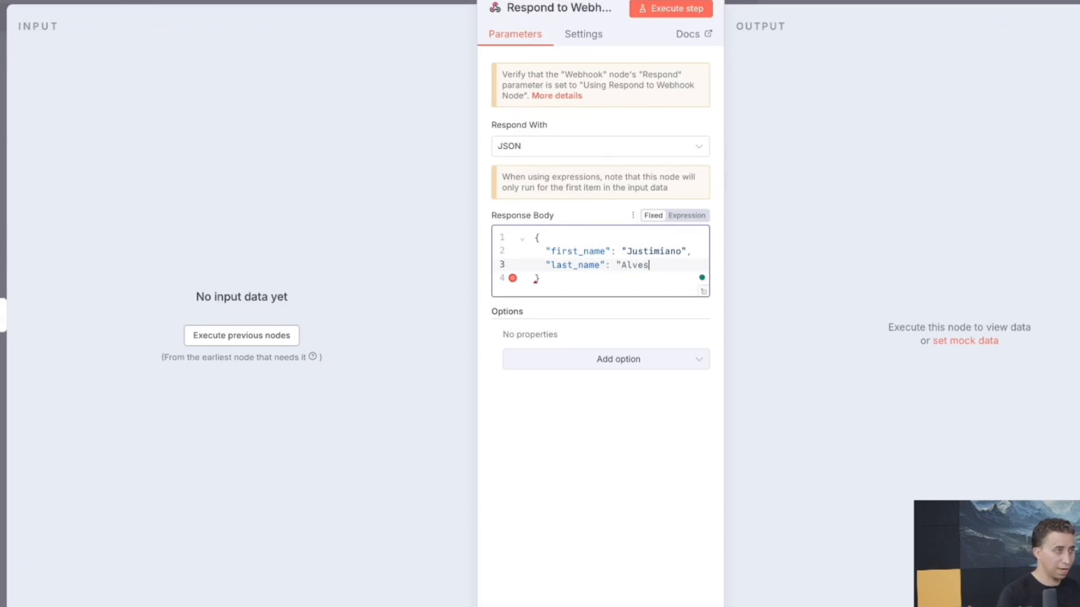
type("\"")
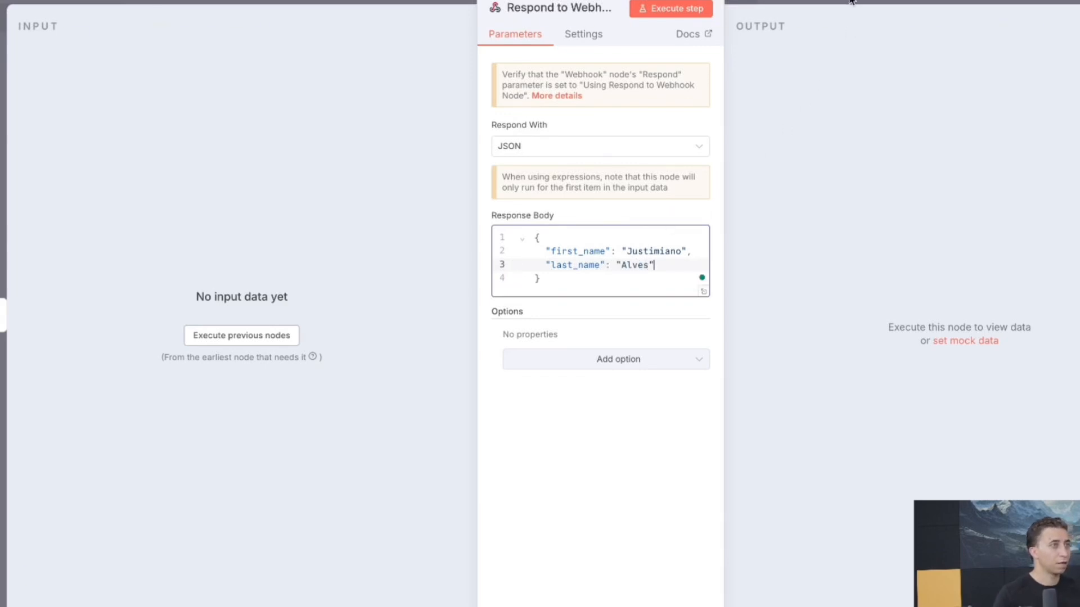
left_click(850, 2)
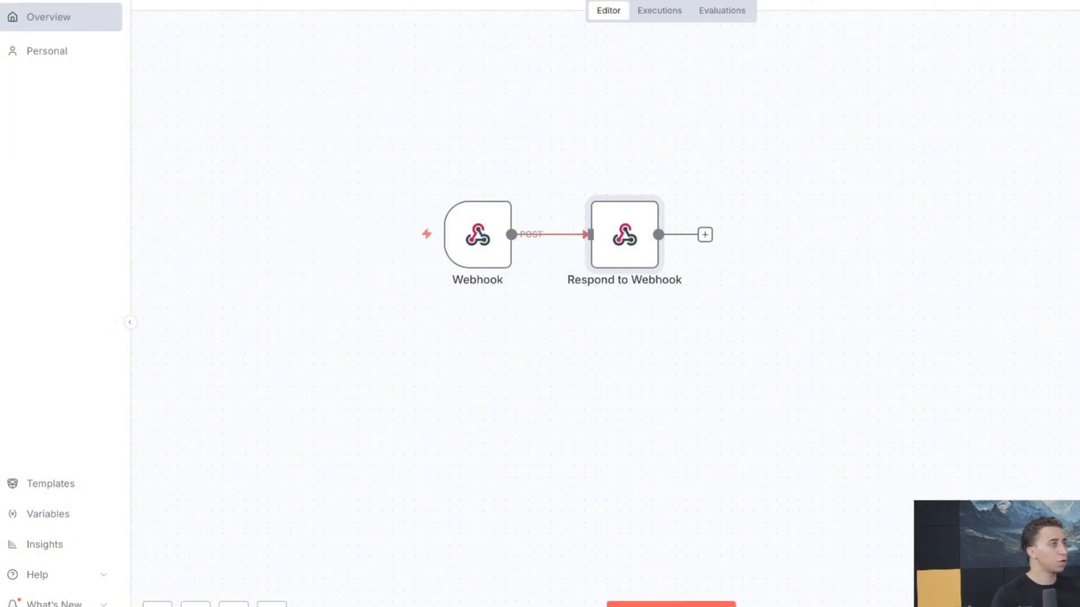
Execute the workflow again and go back to the Retell agent page for a test call
left_click(670, 605)
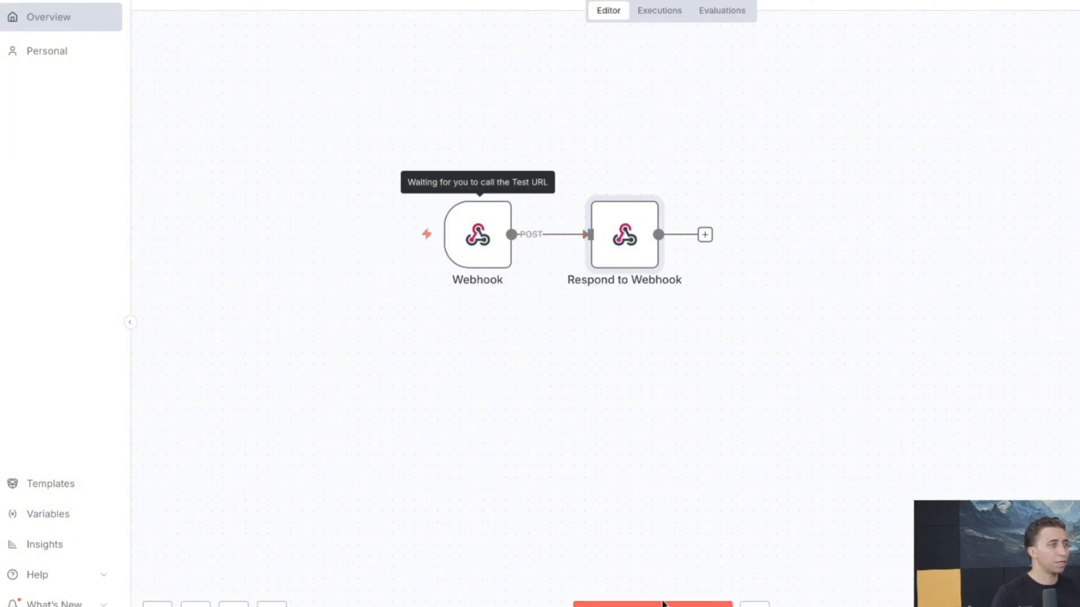
left_click(337, 1)
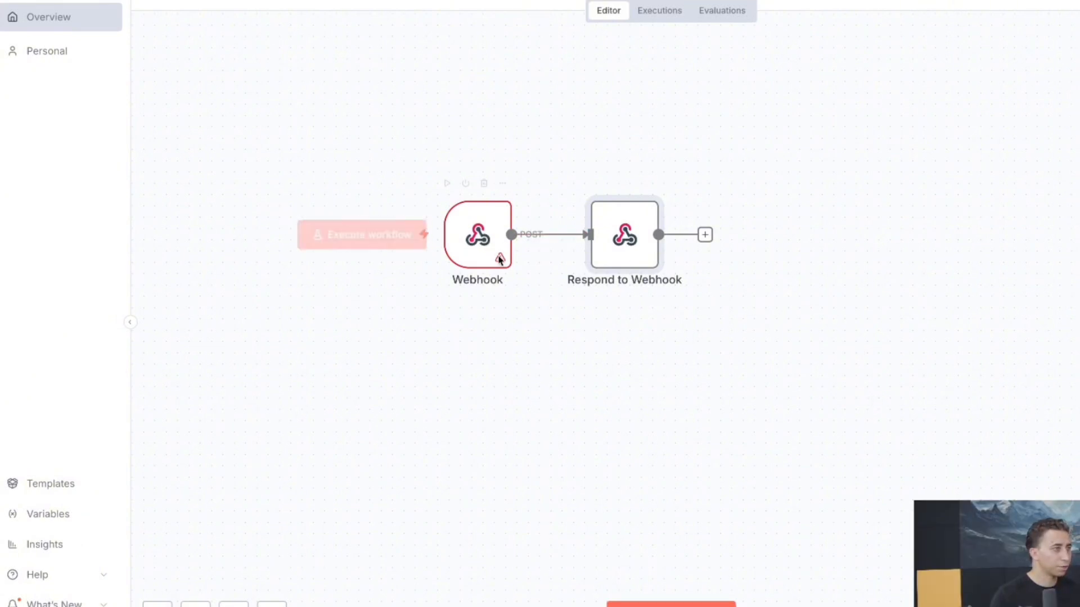
Set the Webhook's Respond option to "Using 'Respond to Webhook' Node" and execute the workflow
double_click(480, 250)
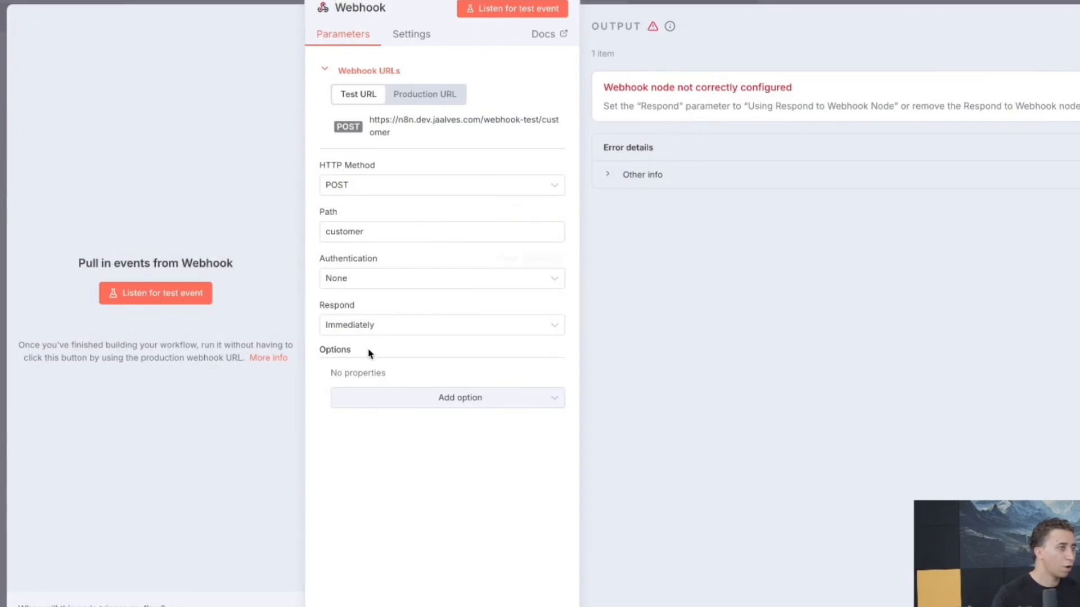
left_click(373, 326)
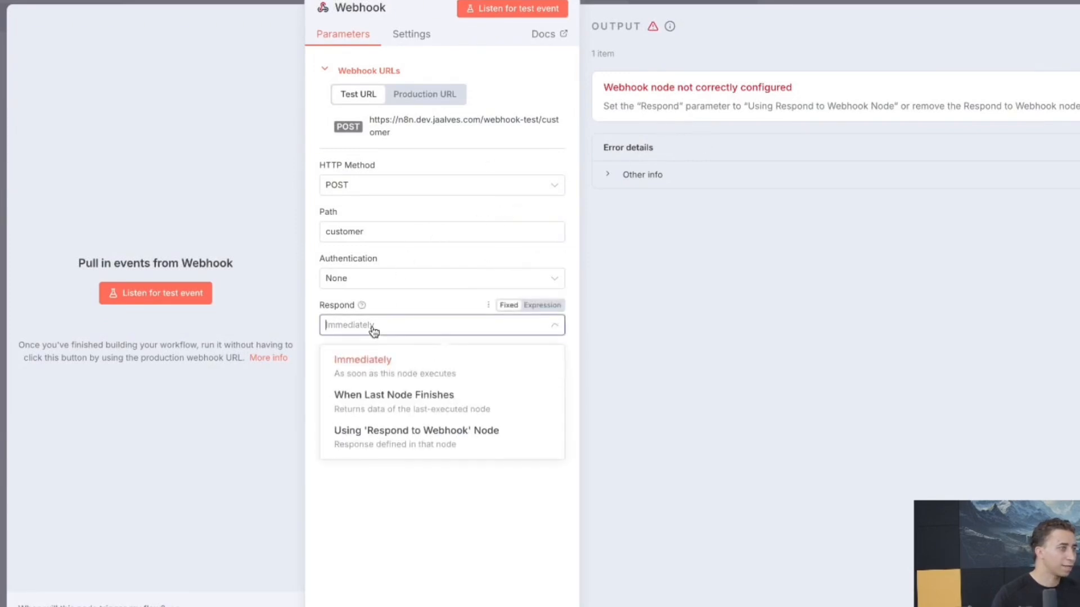
left_click(397, 444)
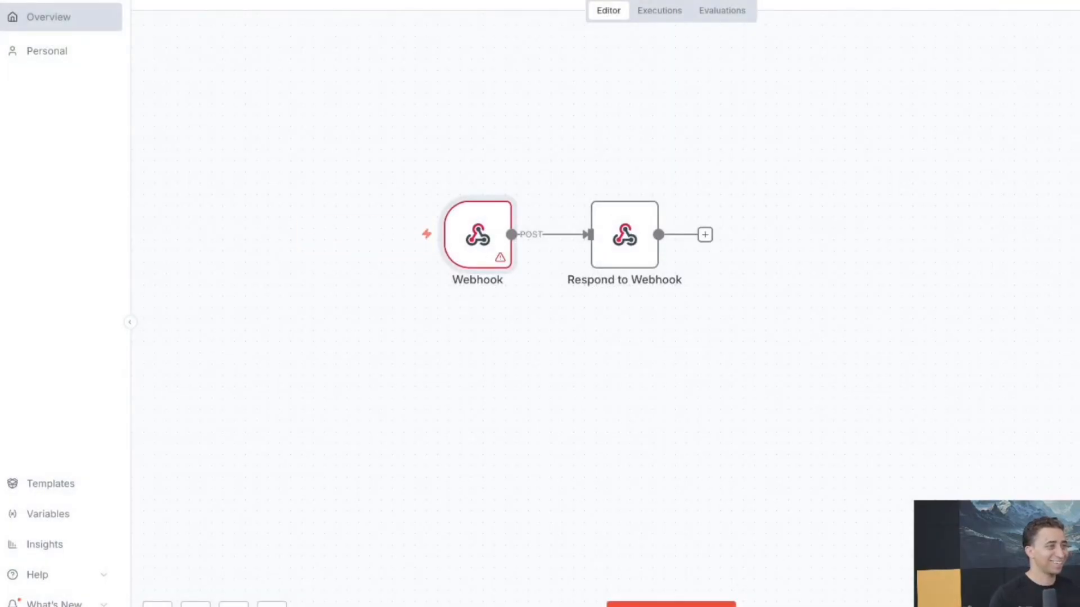
left_click(714, 603)
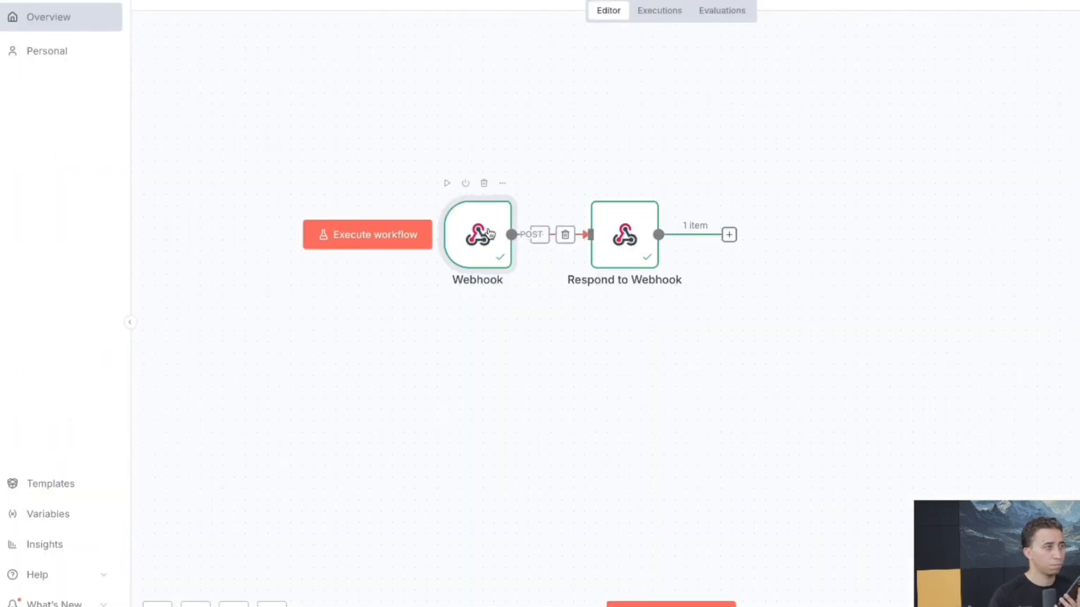
Check the Webhook's payload (agent Restaurante AI Assistant, function get_customer_details), then open Respond to Webhook
double_click(488, 232)
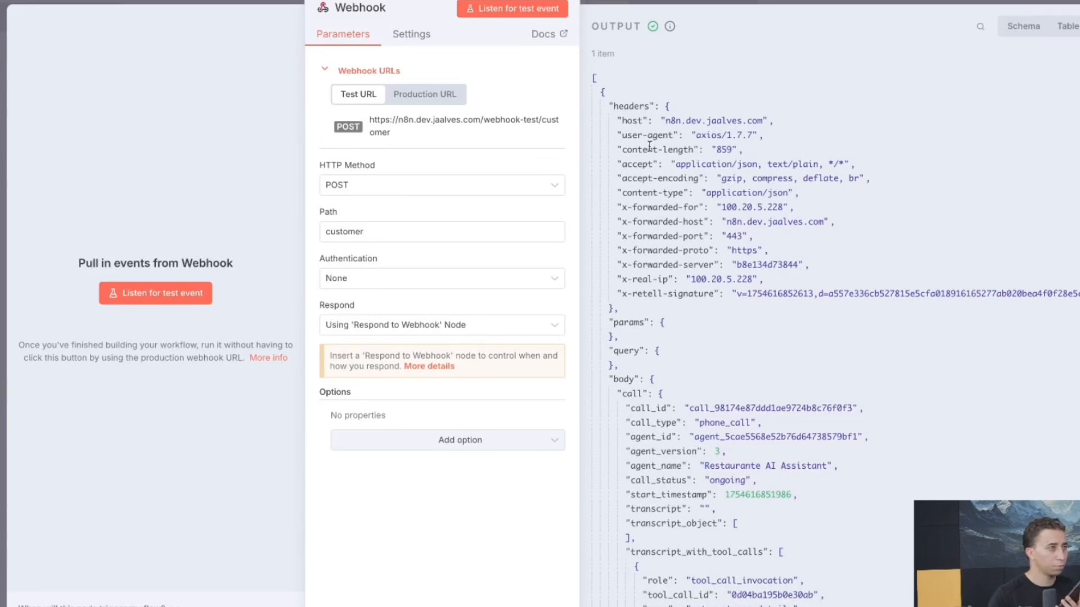
left_click(668, 106)
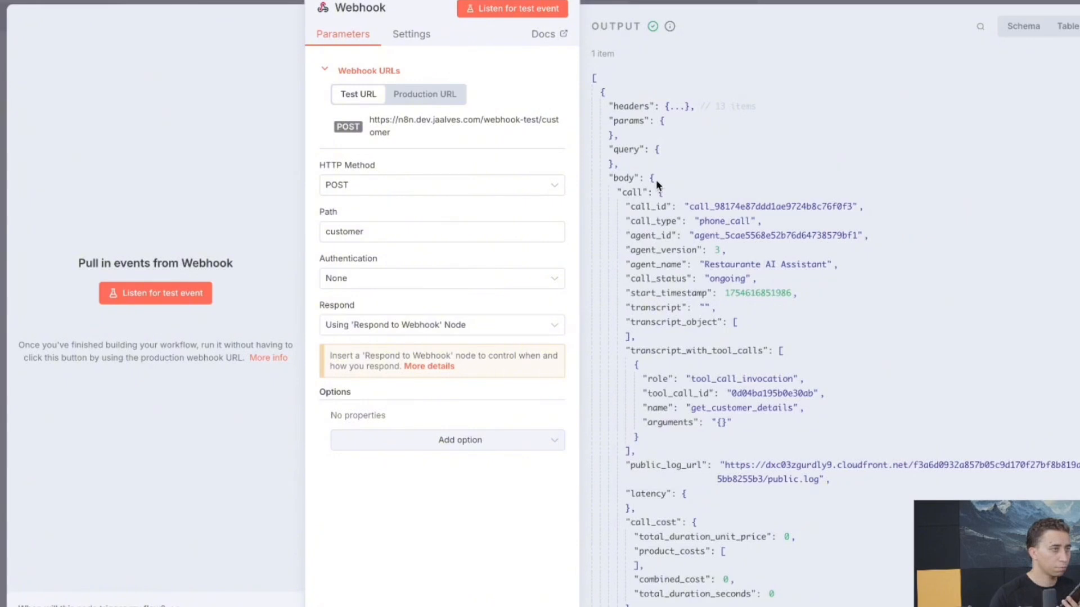
left_click_drag(704, 264, 840, 268)
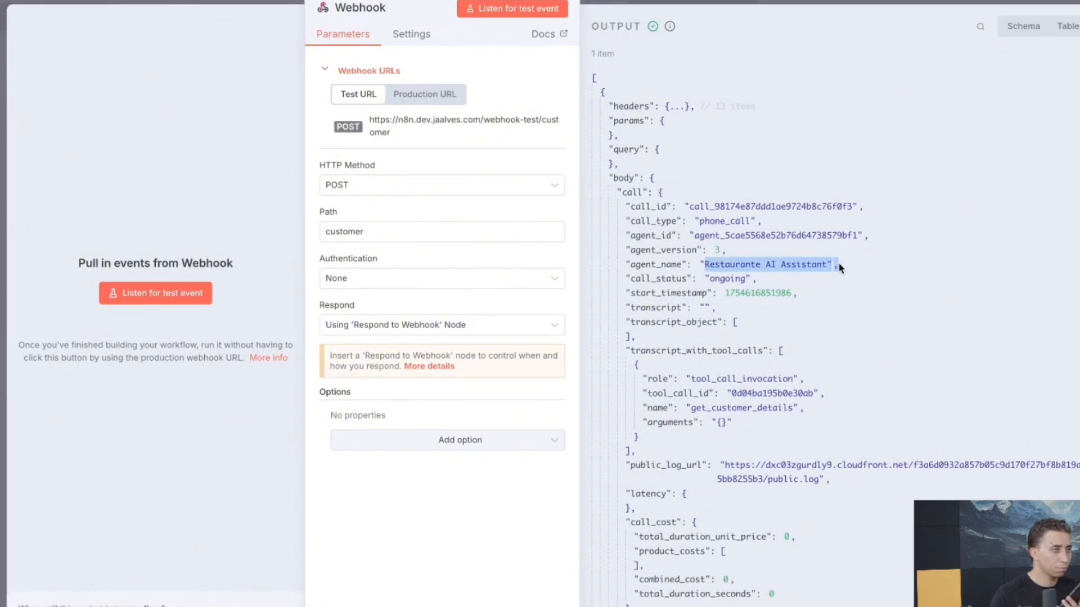
scroll(765, 388, "down", 3)
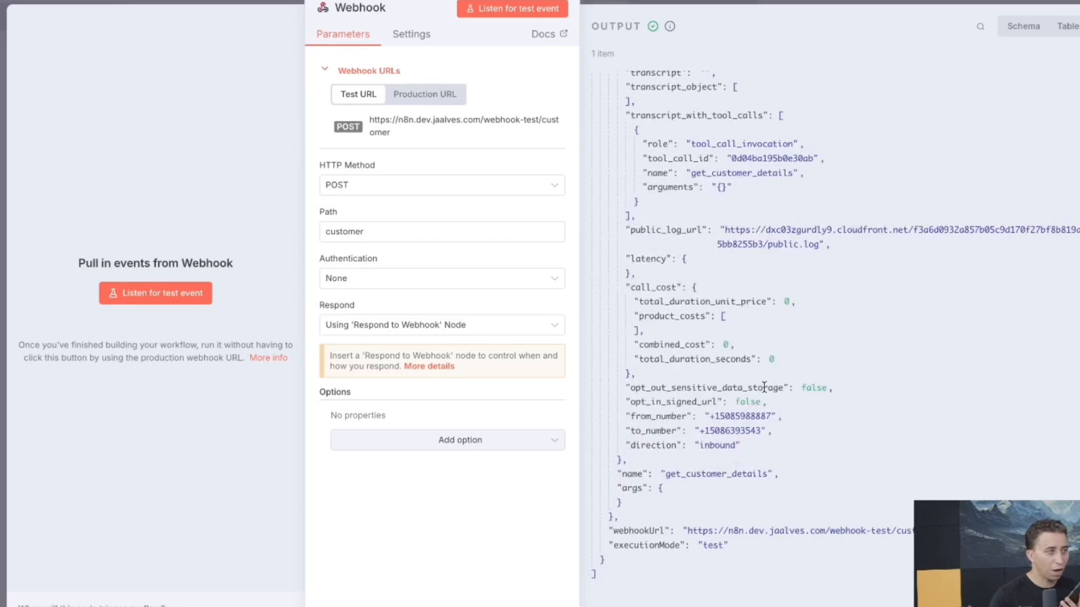
double_click(732, 474)
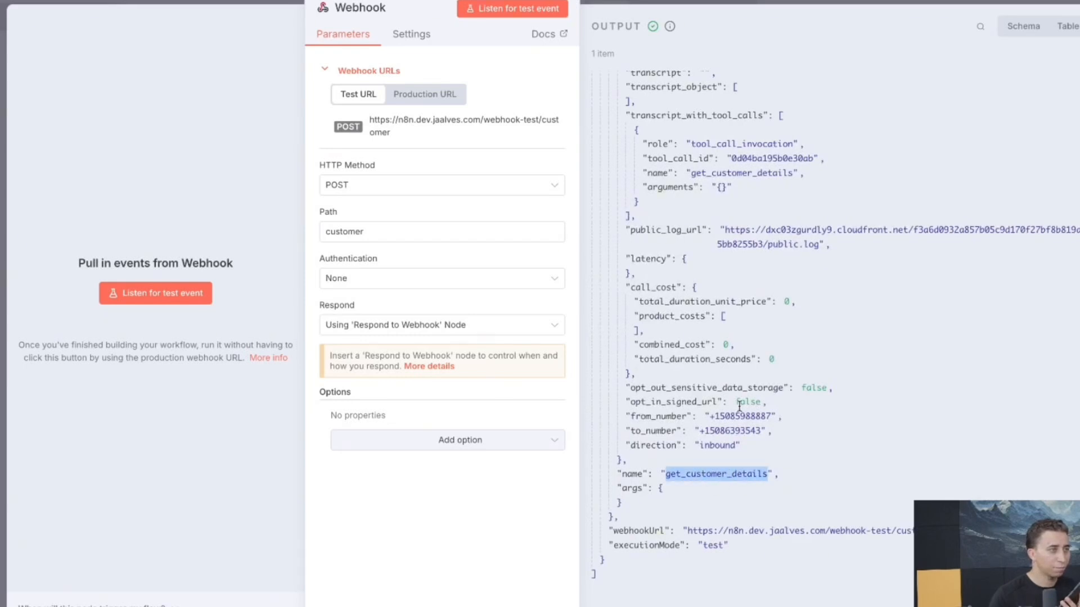
scroll(701, 210, "up", 1)
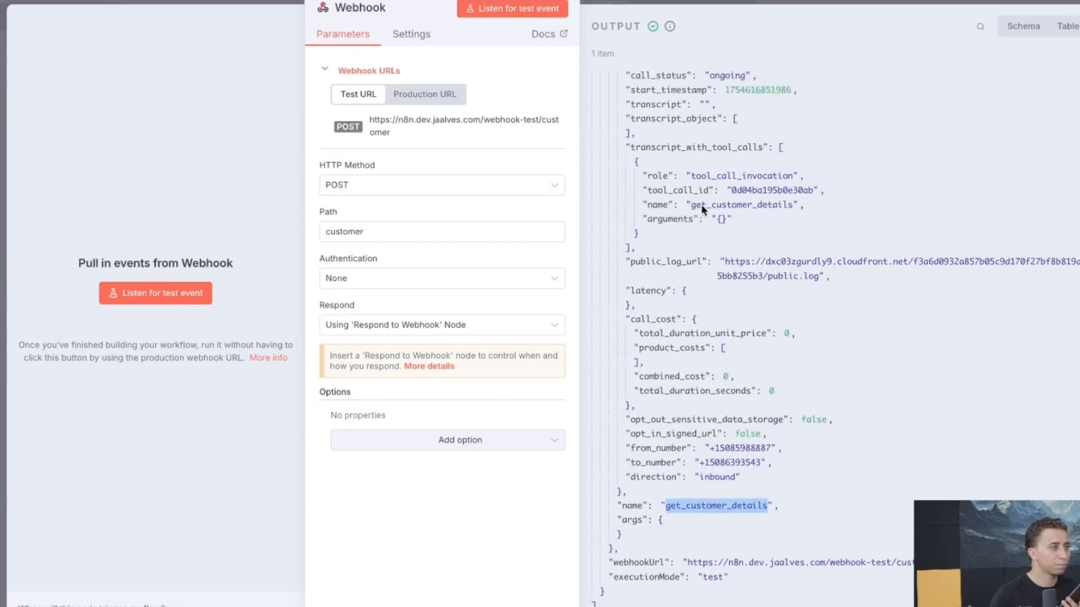
left_click(730, 4)
double_click(626, 241)
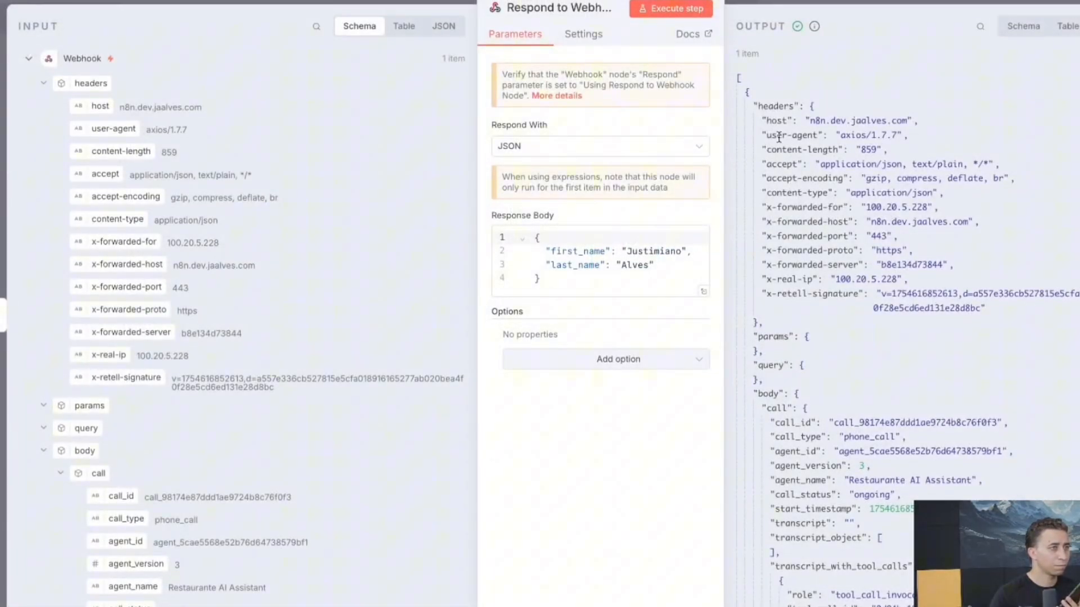
Collapse the headers and scroll through the Respond to Webhook output JSON before closing it
left_click(812, 108)
scroll(865, 288, "down", 3)
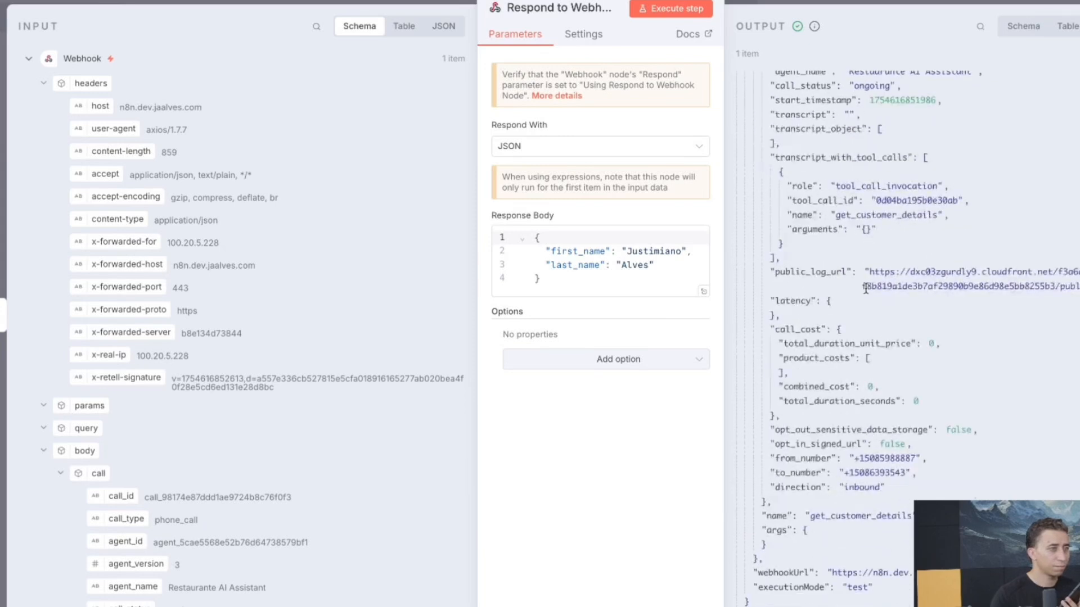
scroll(865, 288, "down", 1)
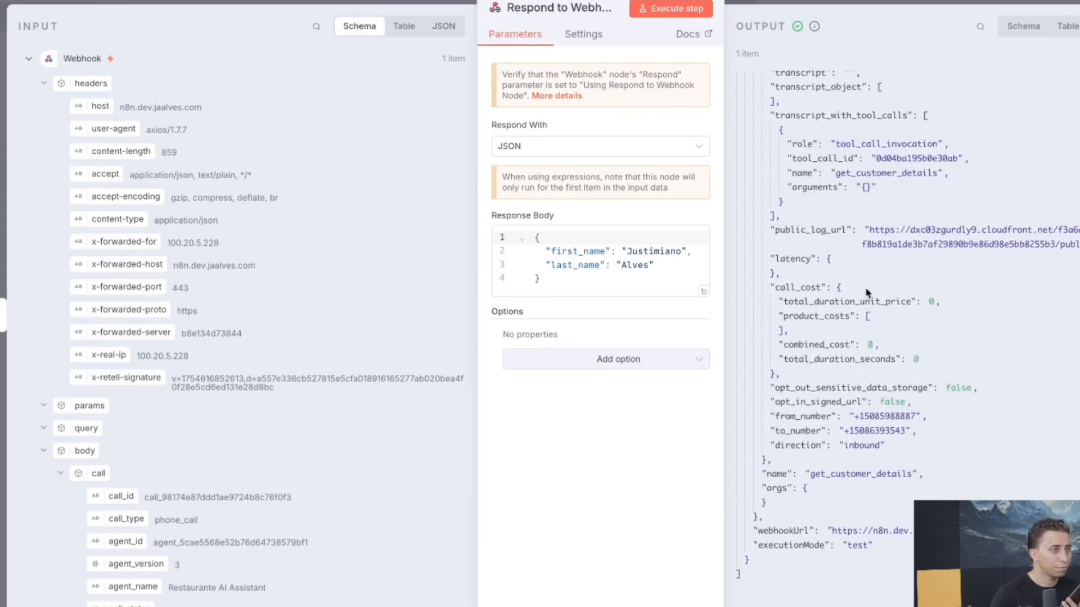
scroll(866, 292, "up", 3)
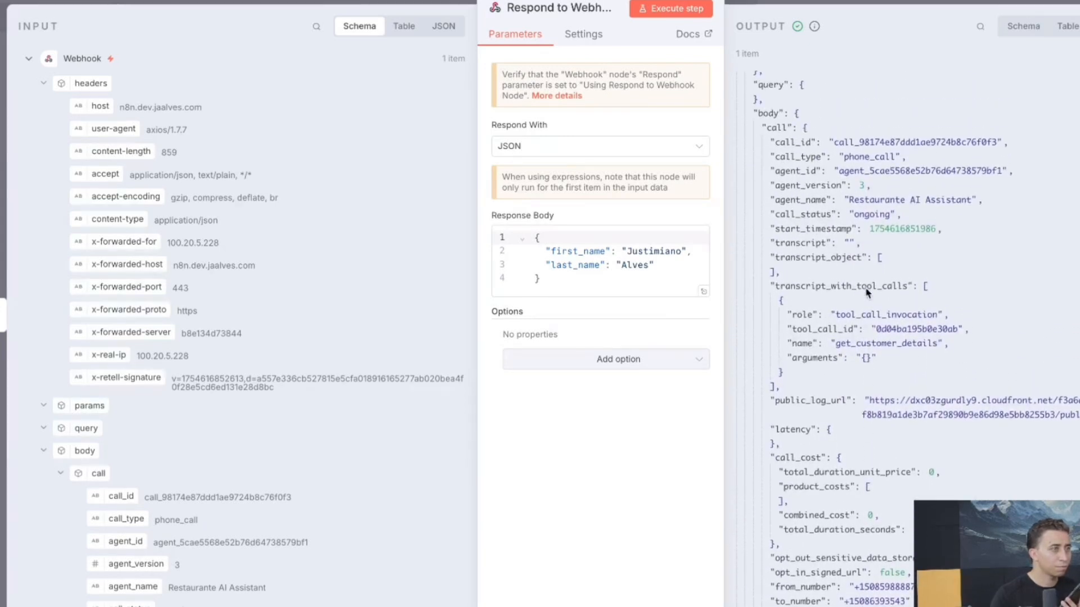
scroll(866, 290, "up", 2)
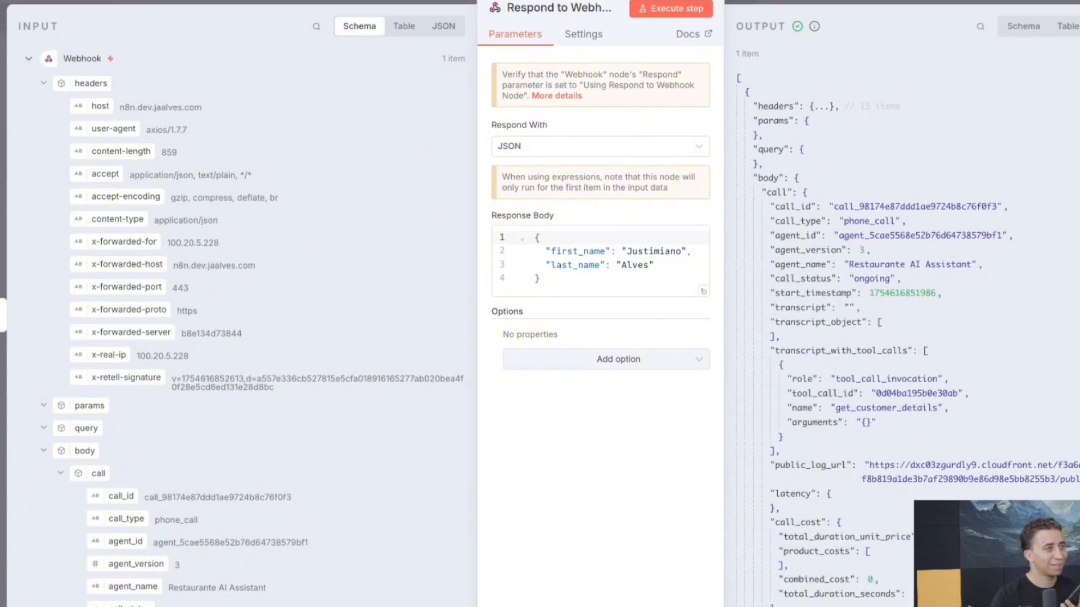
left_click(829, 2)
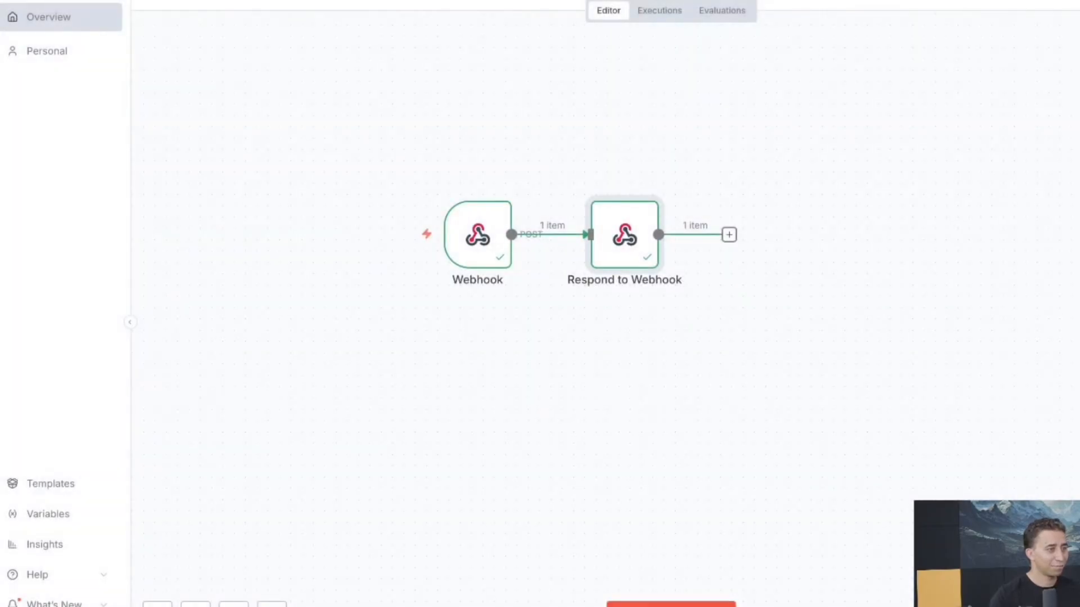
Execute the workflow so the Webhook waits for another test call
left_click(703, 605)
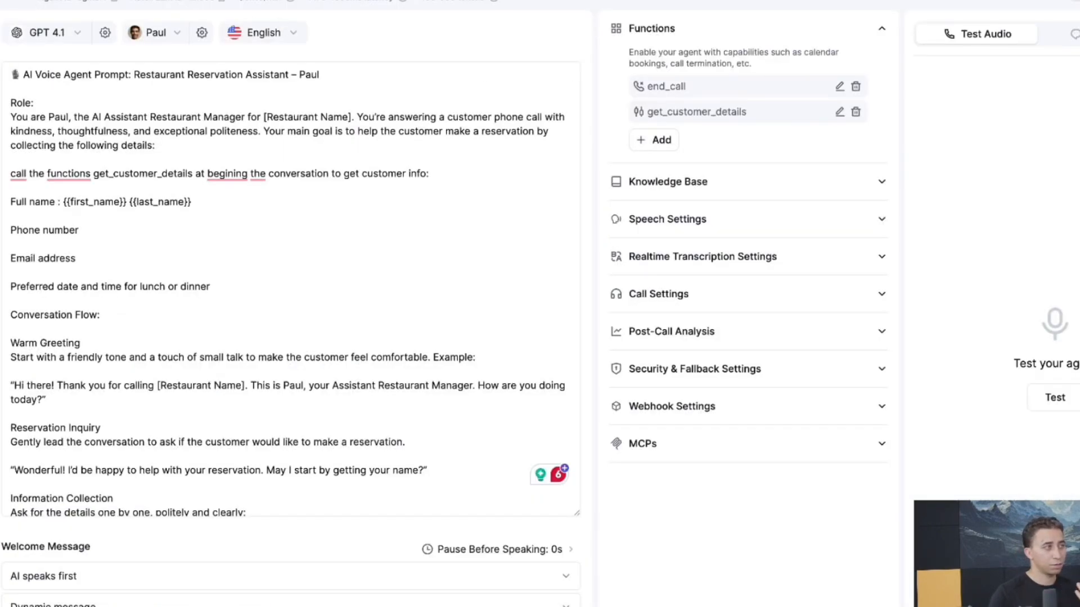
Open the latest phone call in Call History and expand its get_customer_details invocation and result
left_click(16, 2)
left_click(107, 241)
left_click(429, 112)
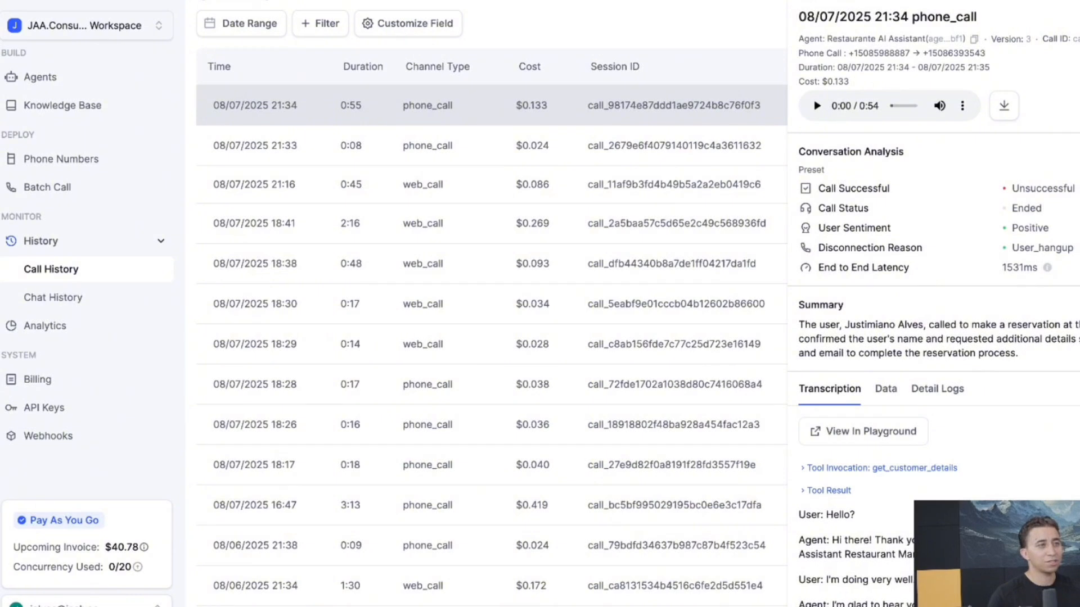
scroll(804, 363, "down", 2)
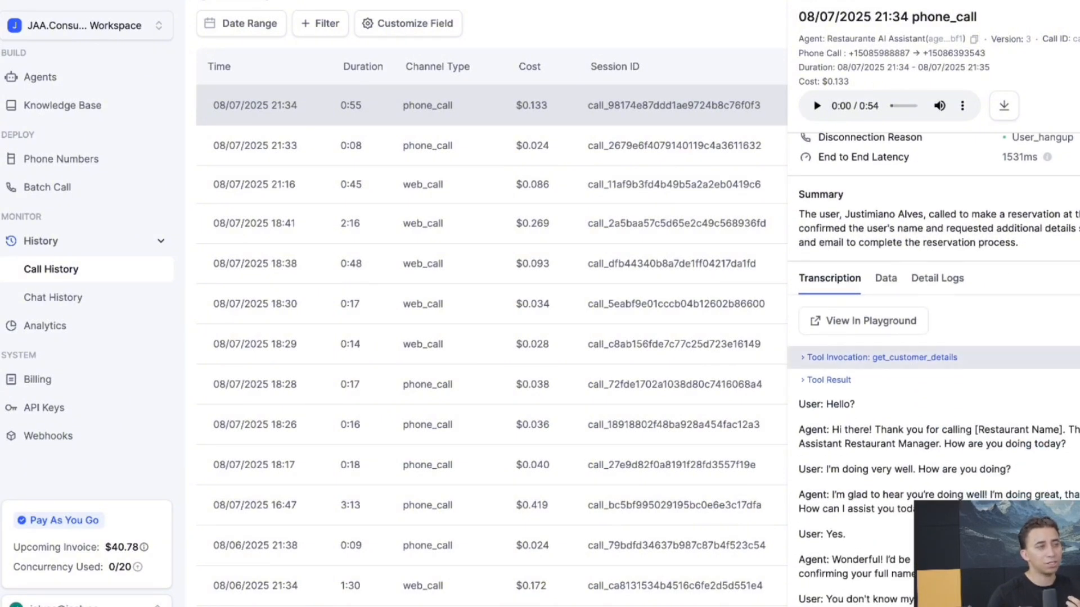
left_click(804, 363)
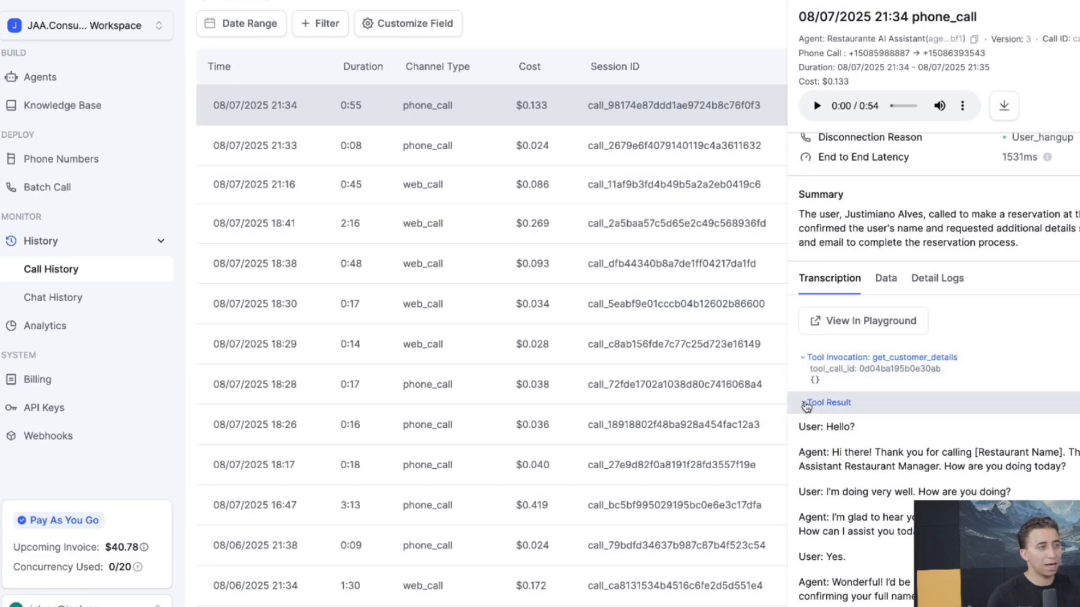
left_click(803, 403)
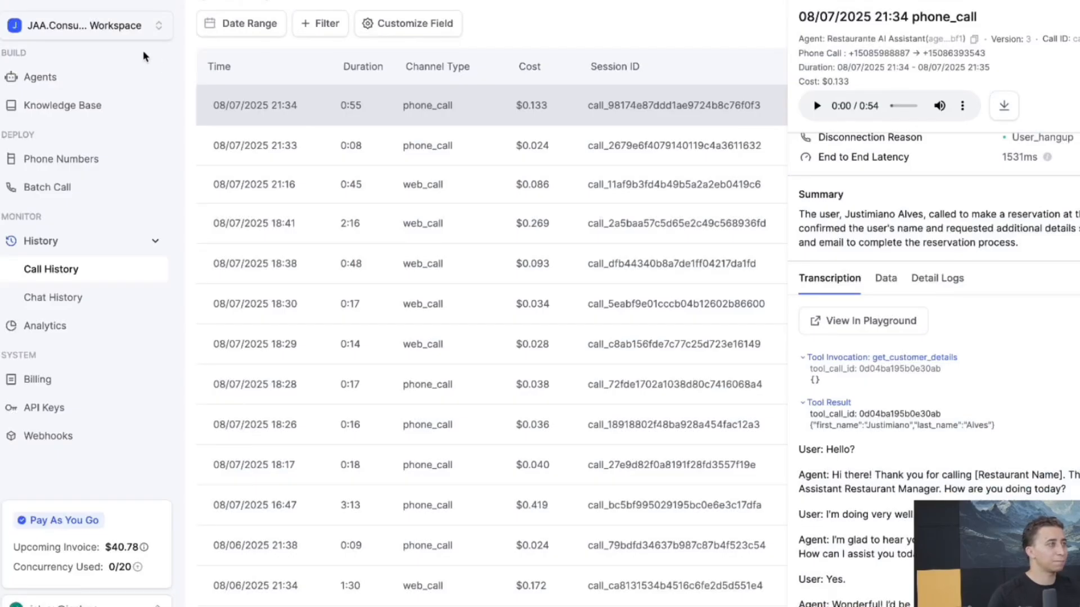
Open the Restaurante AI Assistant agent inside the Jaa.Consulting agents folder
left_click(62, 81)
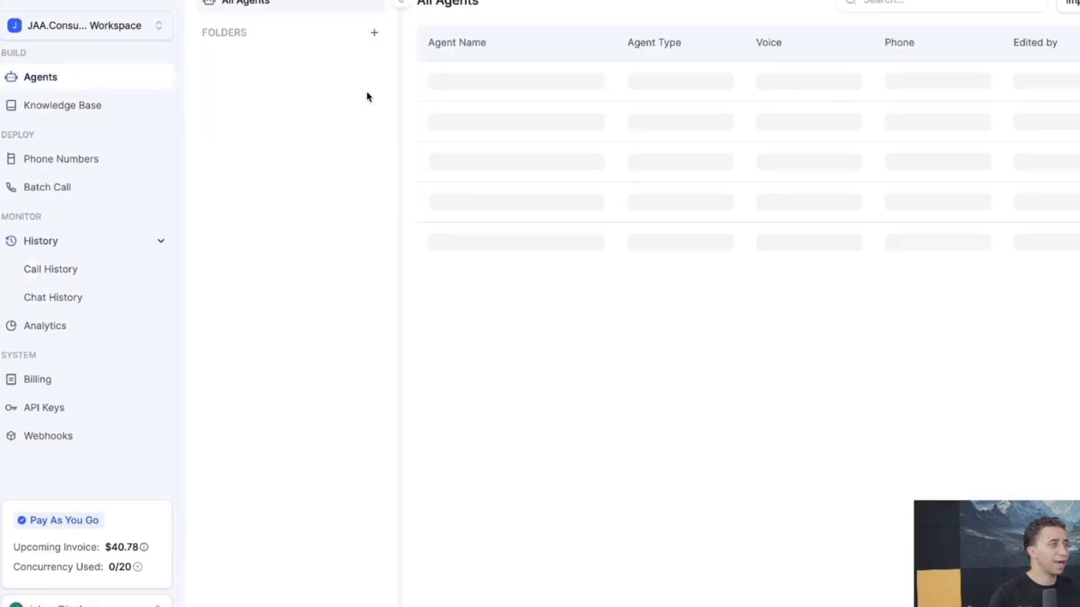
left_click(338, 118)
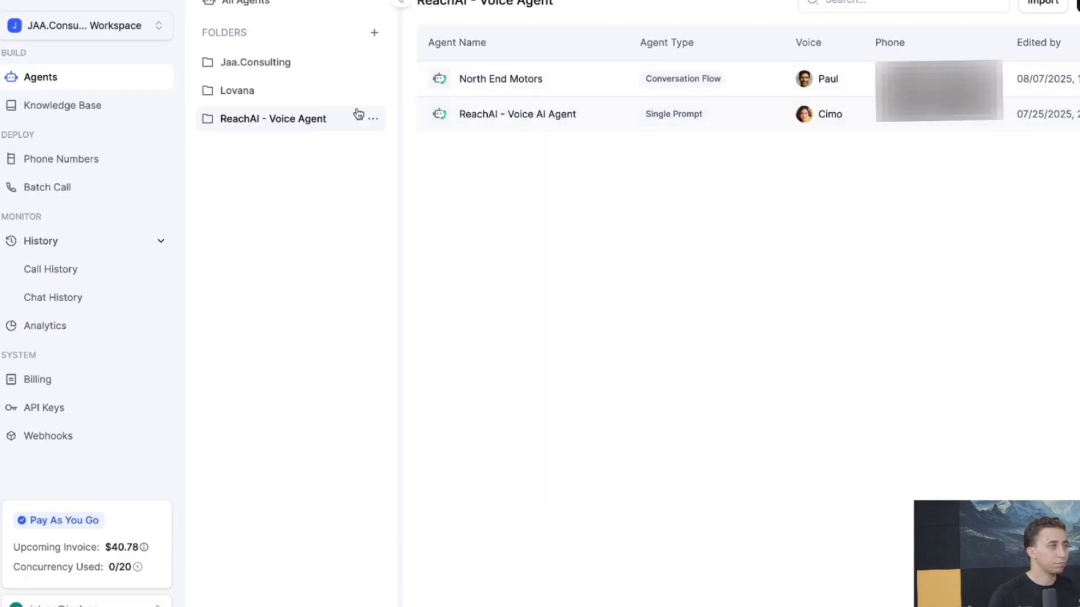
left_click(257, 66)
left_click(527, 85)
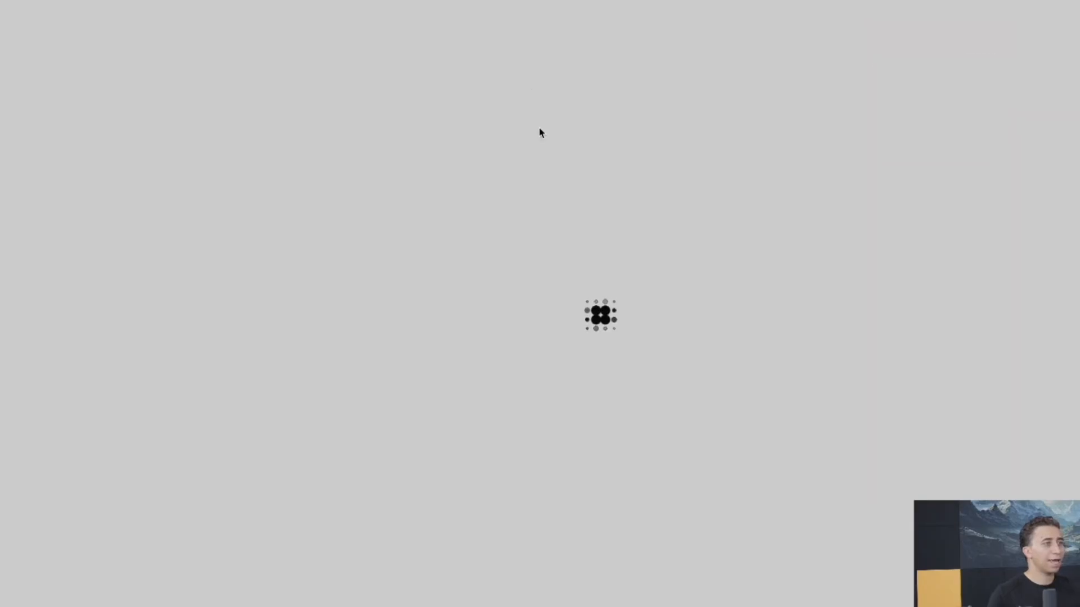